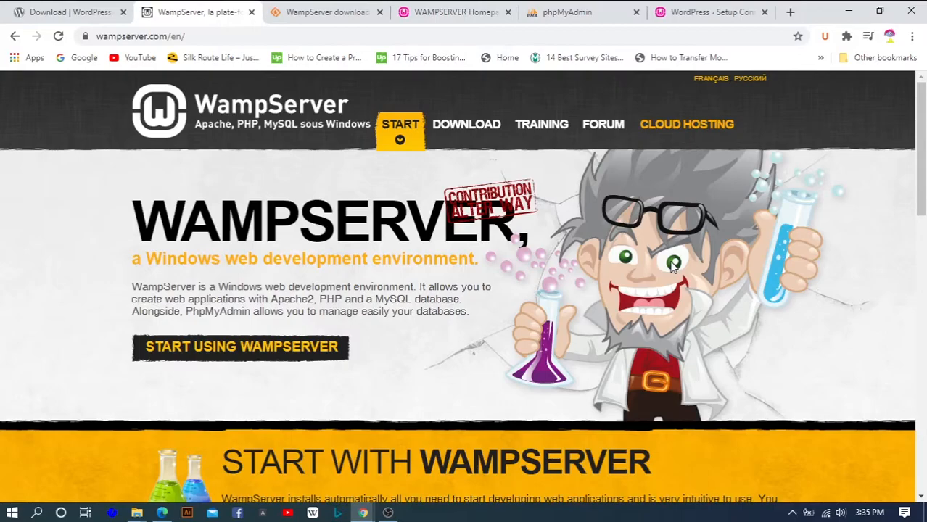
Review the WampServer 64-bit and 32-bit download options on the WampServer site and SourceForge page
scroll(674, 267, "down", 6)
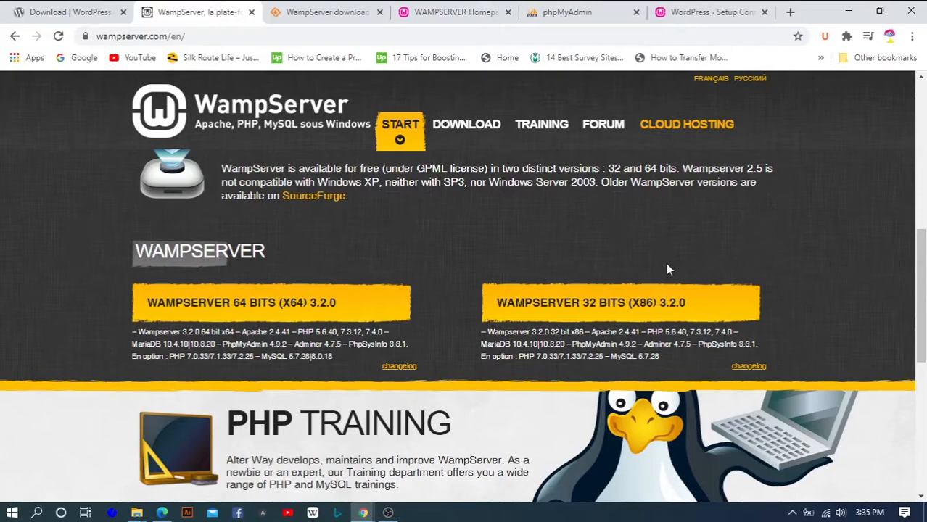
scroll(668, 270, "down", 2)
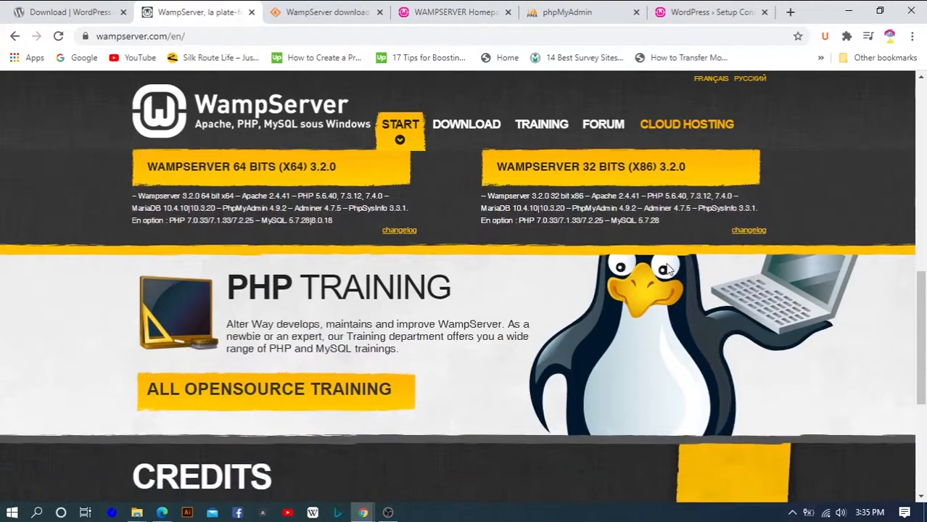
scroll(555, 227, "up", 3)
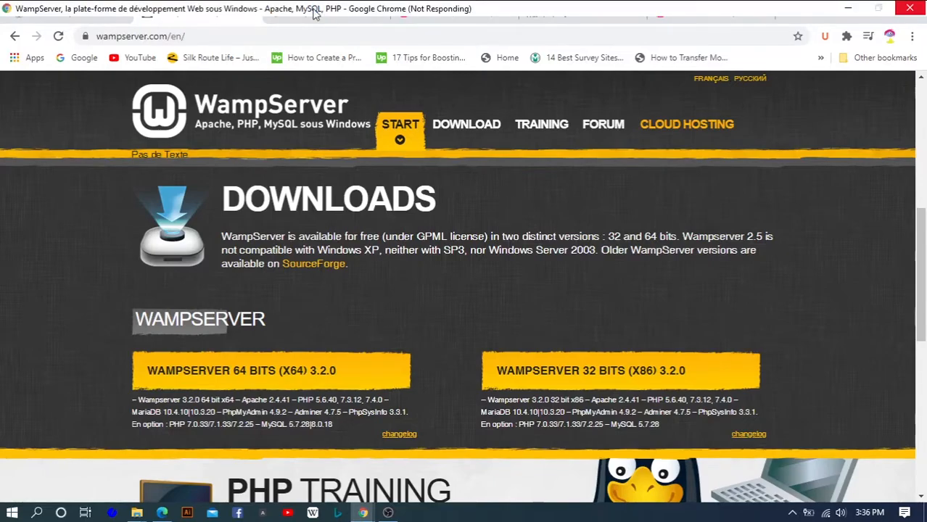
left_click(388, 513)
left_click(364, 513)
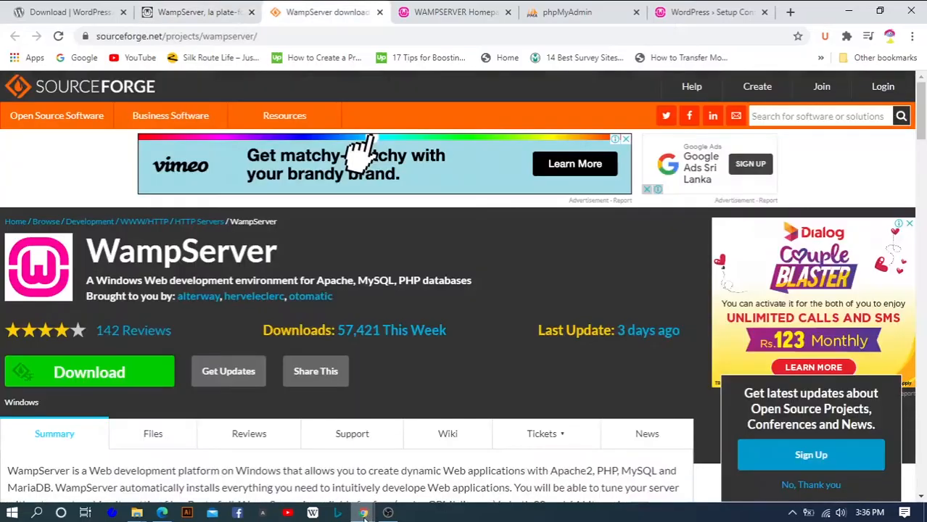
mouse_move(365, 515)
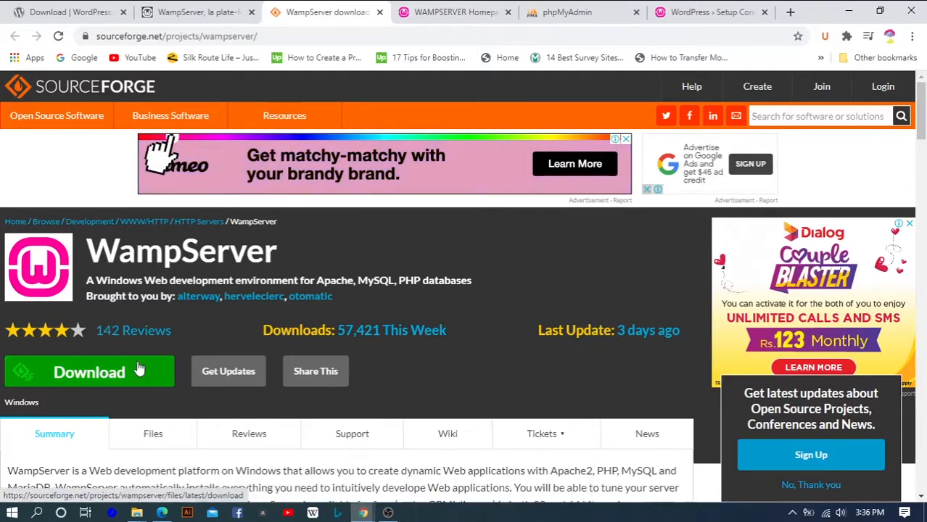
left_click(196, 18)
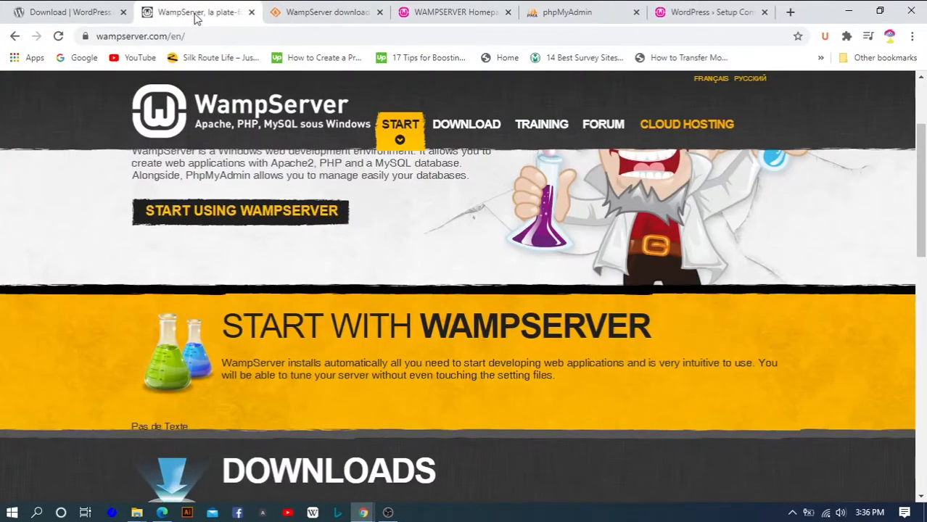
scroll(463, 312, "down", 5)
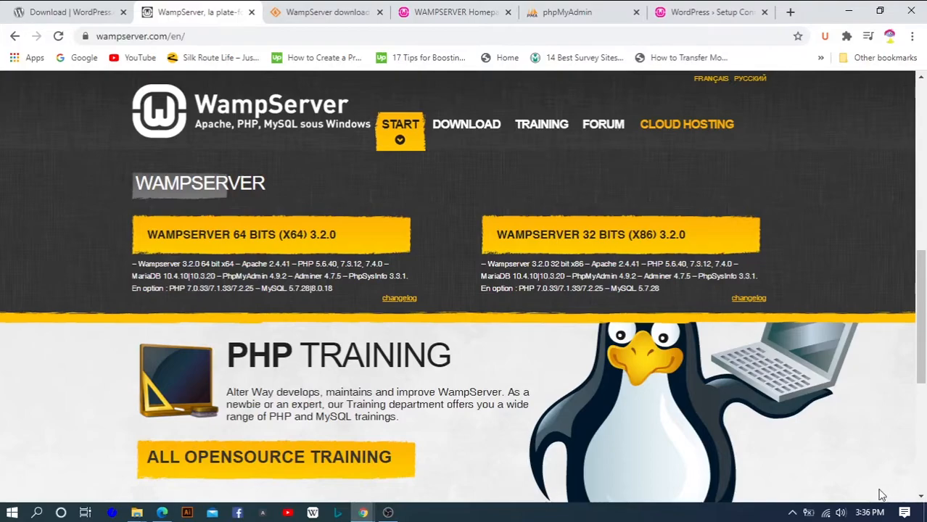
left_click(793, 513)
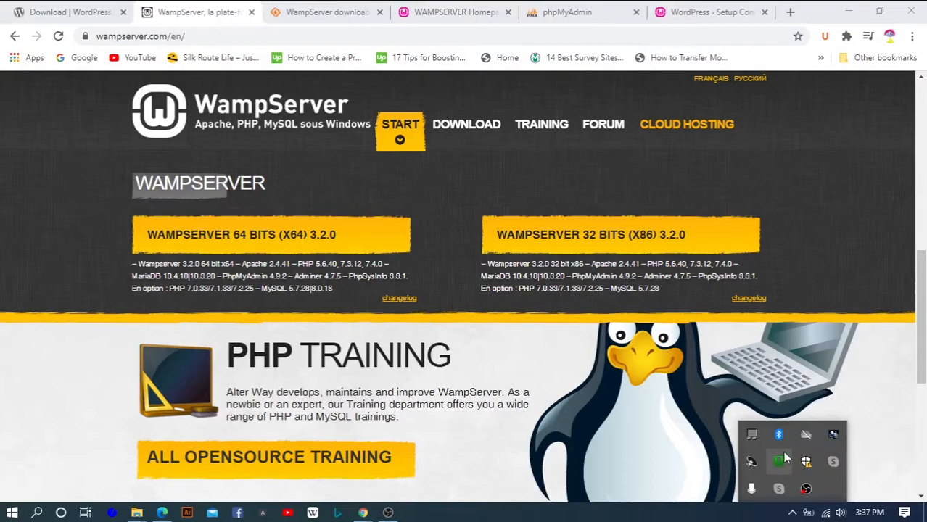
left_click(716, 339)
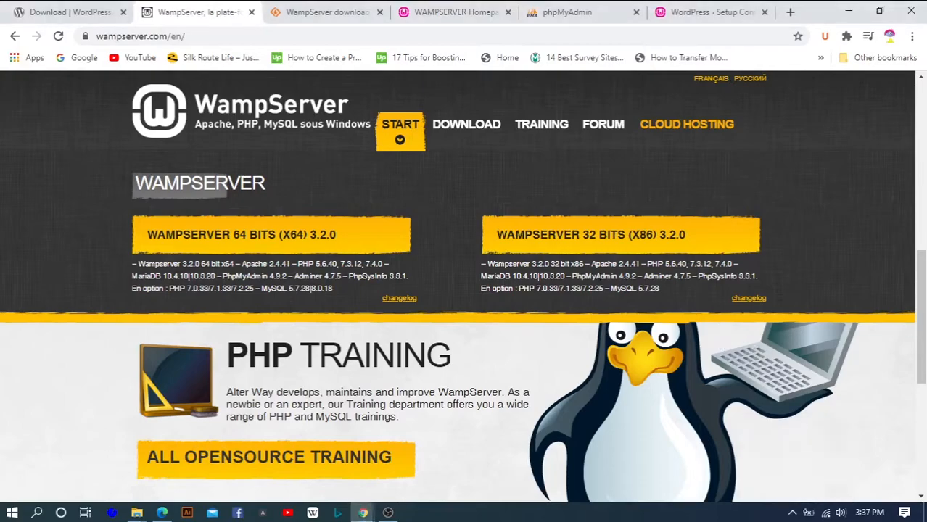
Switch to the WordPress download page and open the C:\wamp64\www folder in File Explorer
left_click(69, 17)
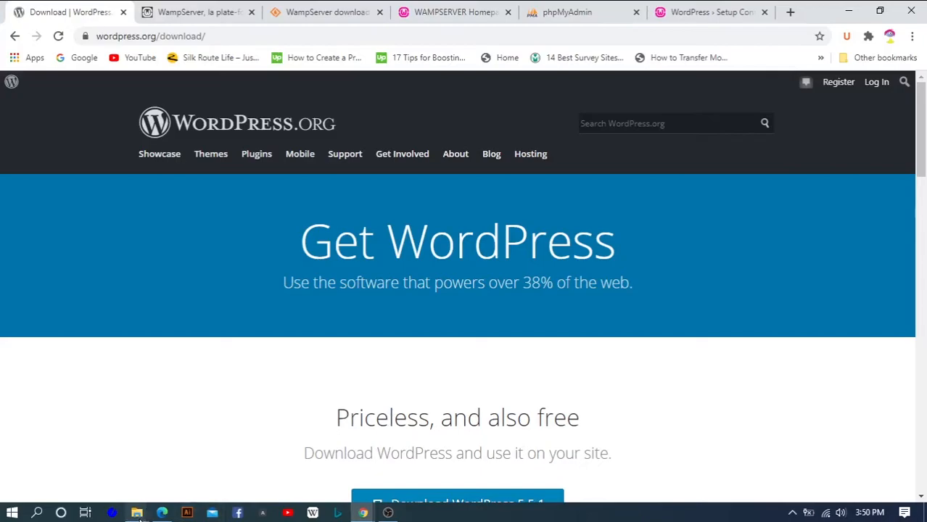
left_click(137, 513)
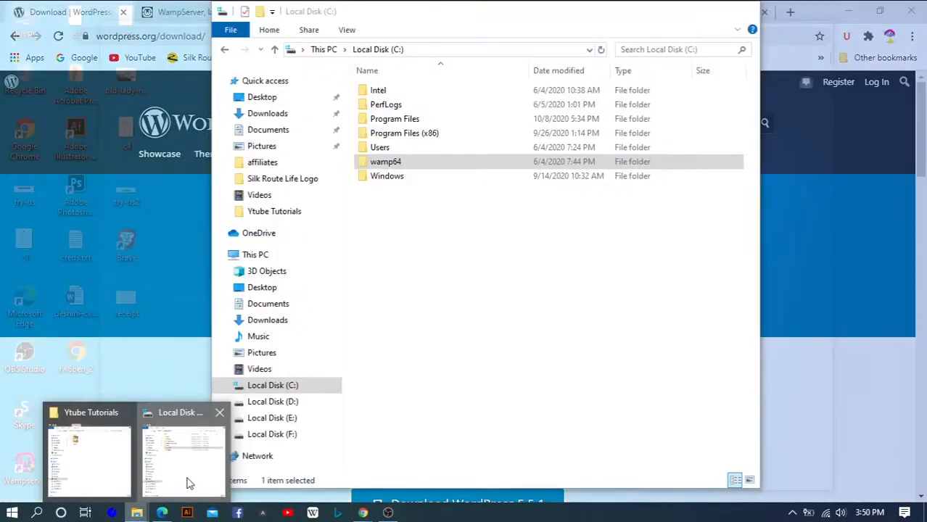
left_click(187, 481)
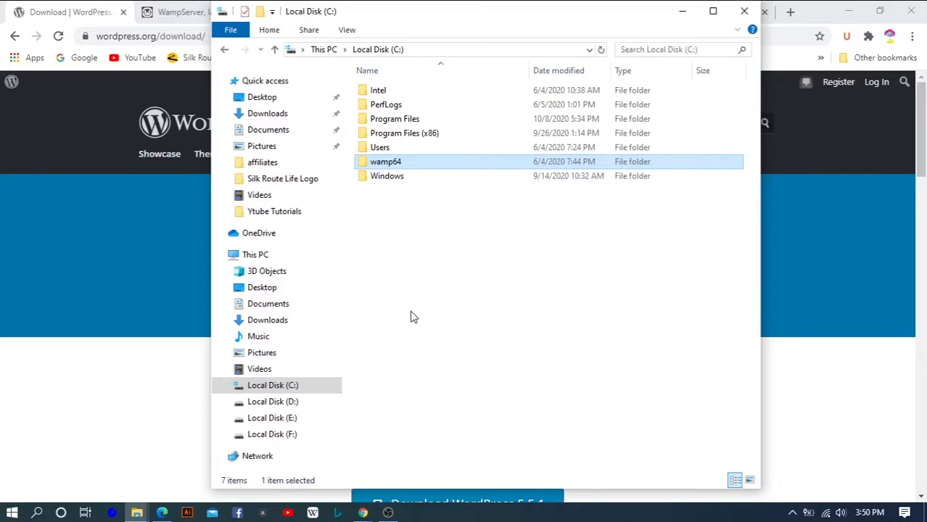
double_click(410, 165)
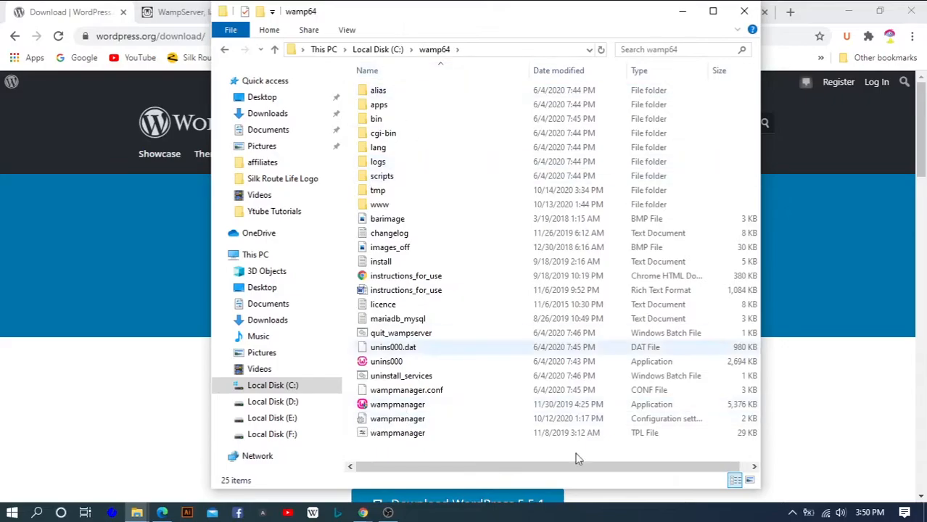
double_click(376, 209)
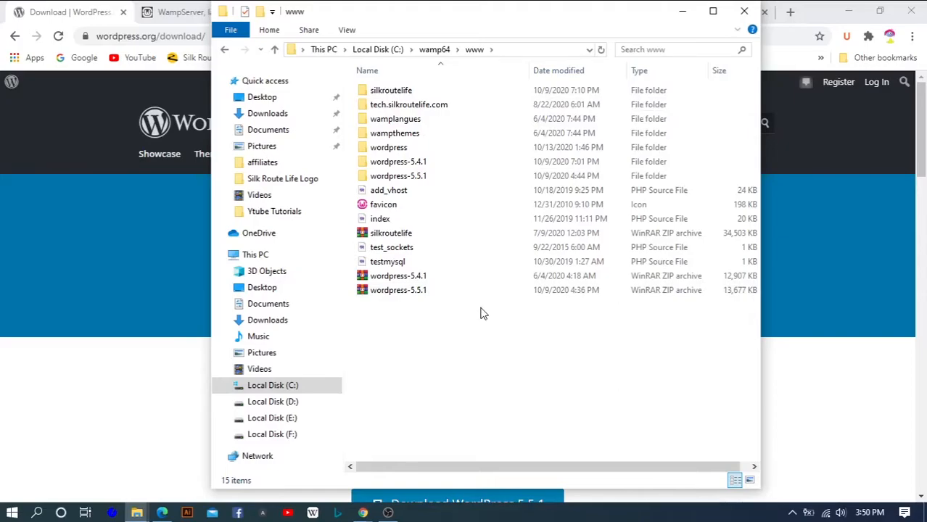
Examine the existing project folders in www and the Download WordPress 5.5.1 section of the download page
left_click(373, 93)
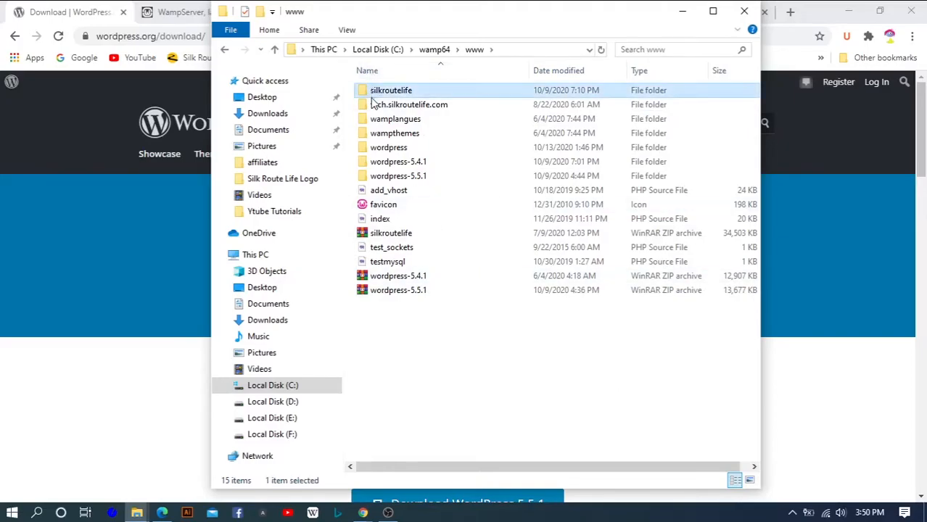
left_click(374, 106)
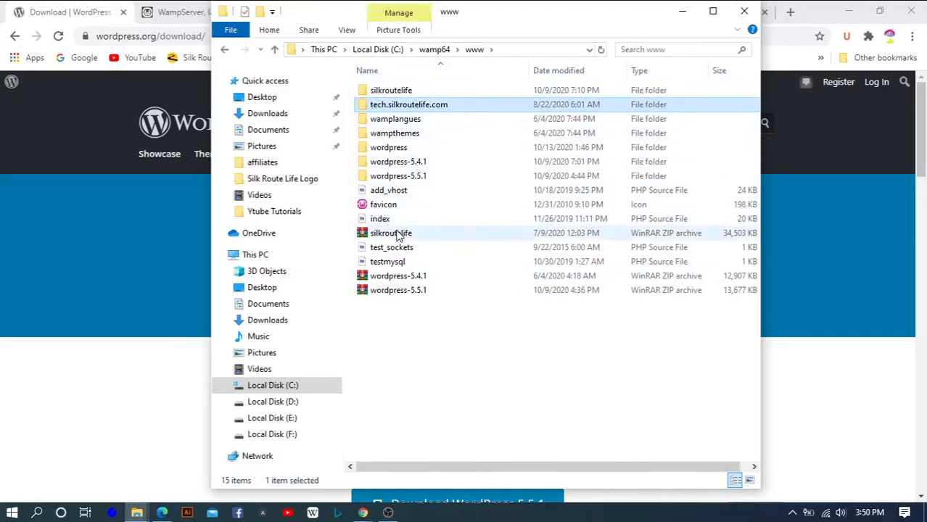
left_click(80, 312)
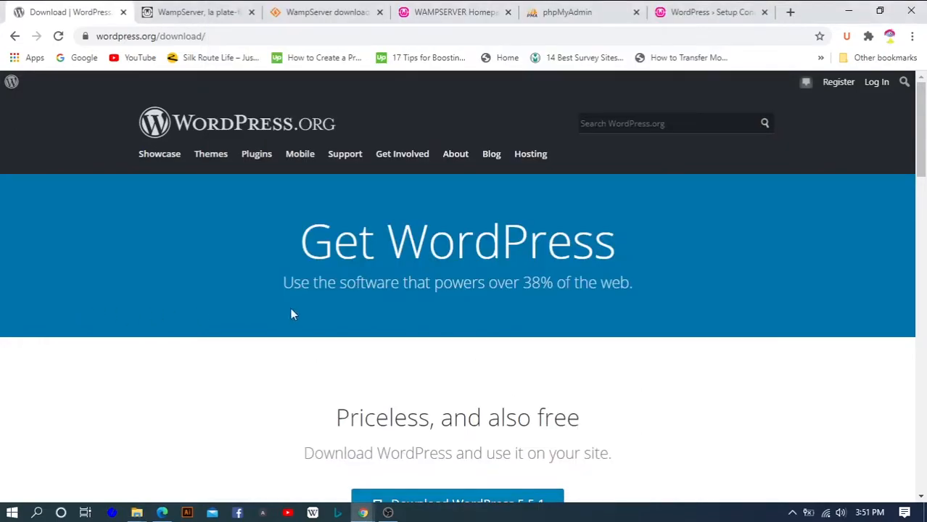
scroll(467, 307, "down", 1)
scroll(466, 307, "up", 1)
scroll(504, 355, "down", 5)
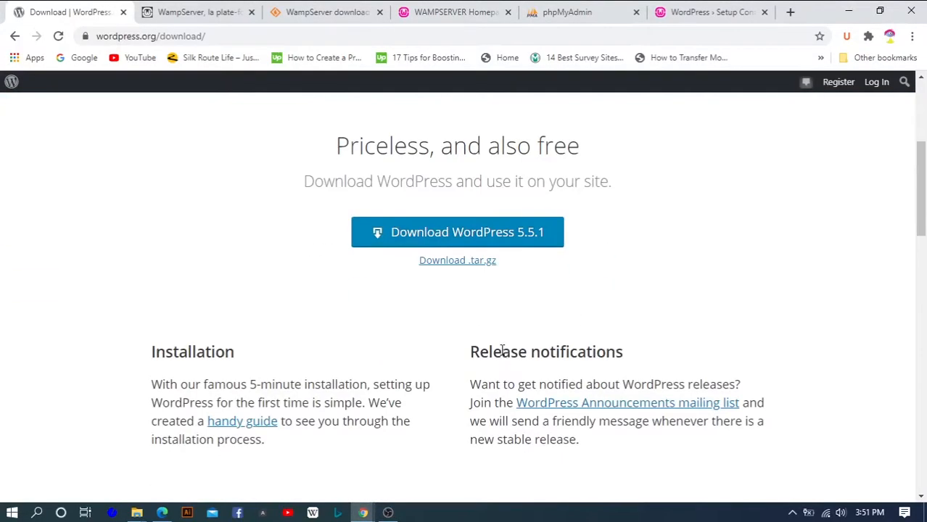
scroll(502, 352, "up", 3)
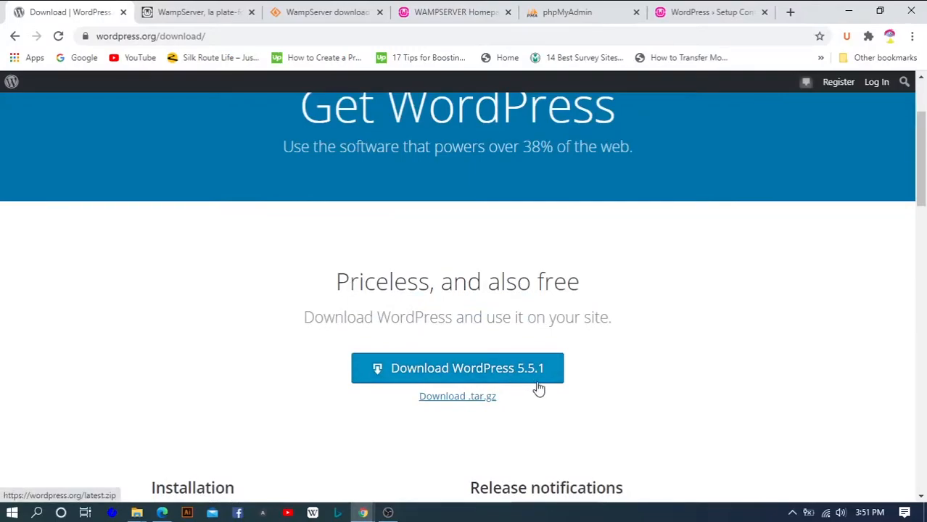
scroll(494, 317, "down", 3)
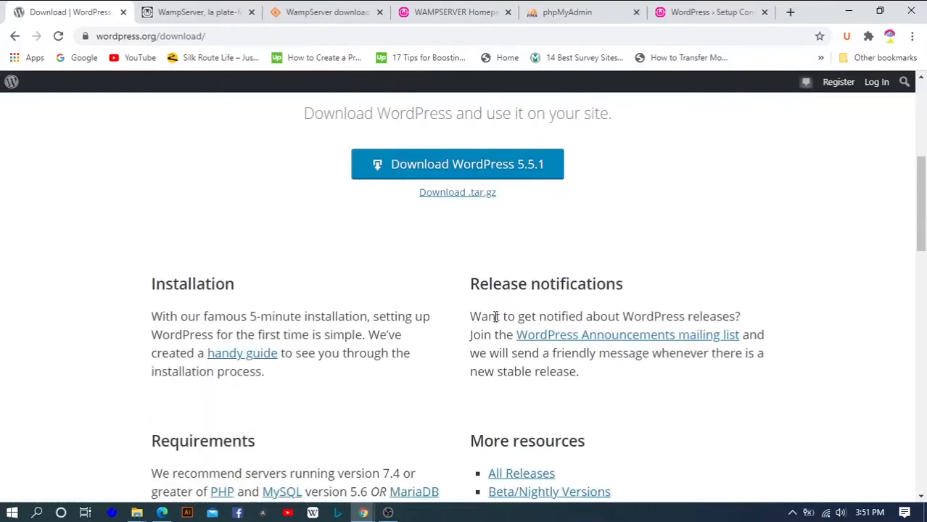
left_click(136, 513)
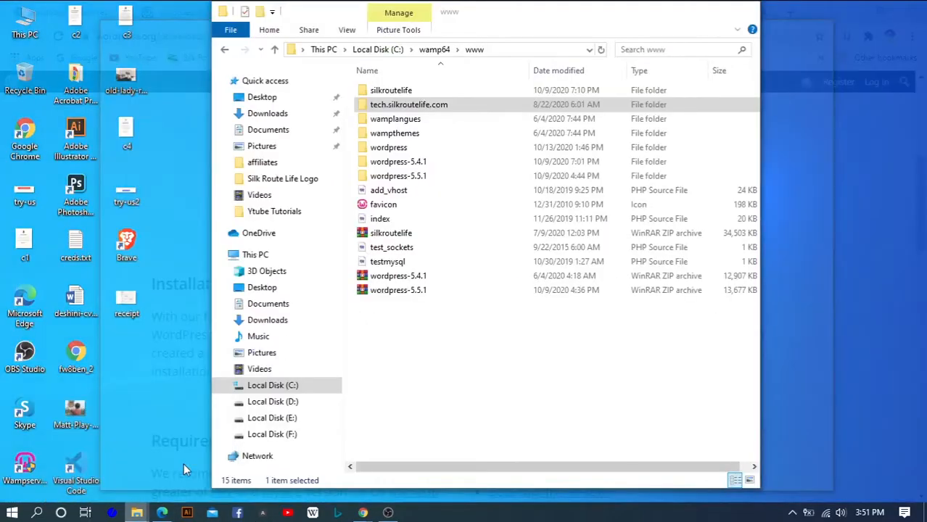
left_click(183, 463)
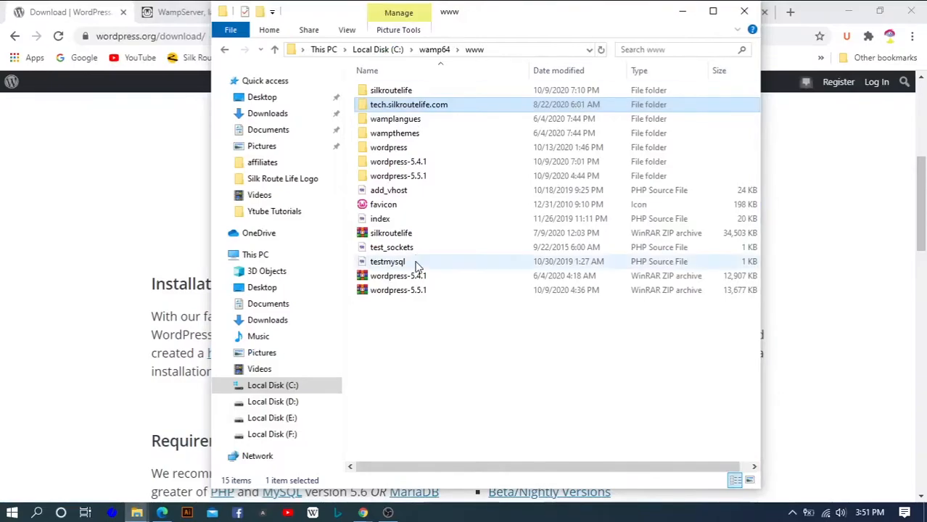
left_click(410, 299)
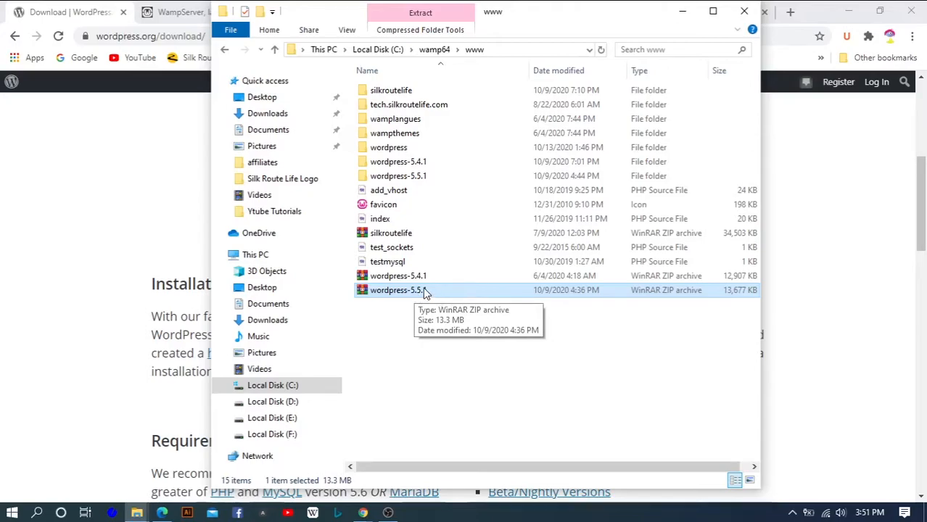
left_click(394, 181)
double_click(394, 181)
left_click(393, 98)
double_click(394, 98)
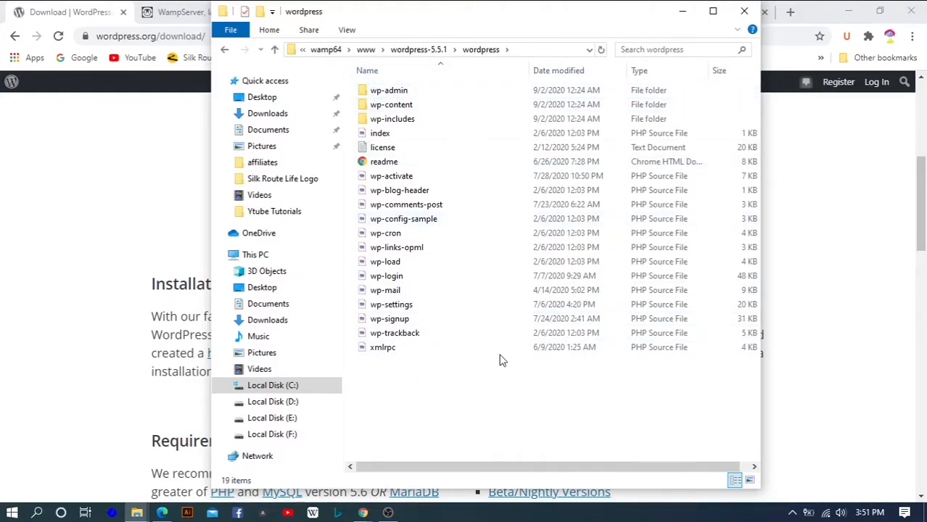
left_click(421, 50)
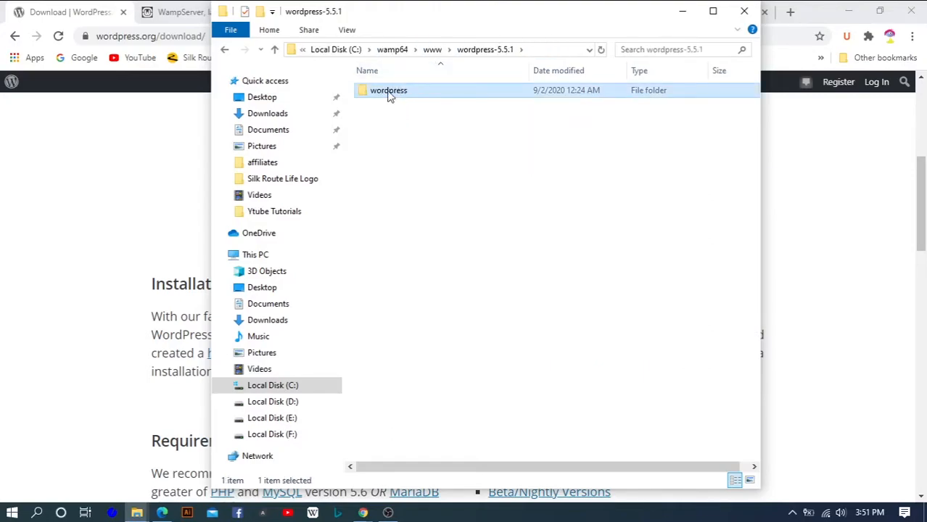
left_click(432, 51)
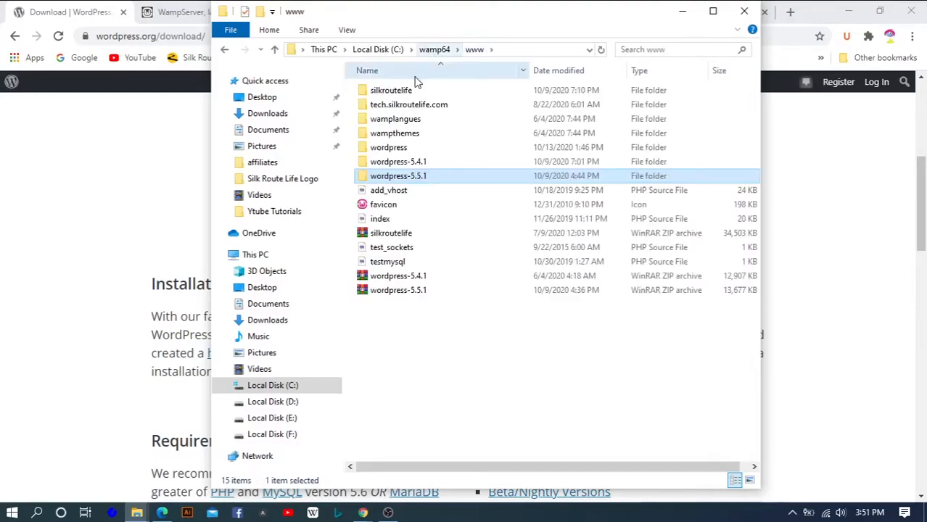
left_click(392, 148)
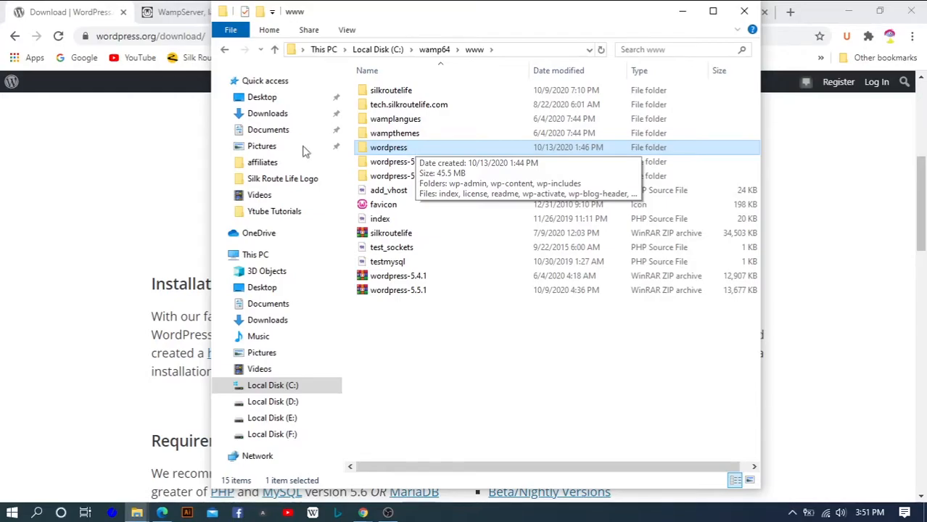
left_click(41, 204)
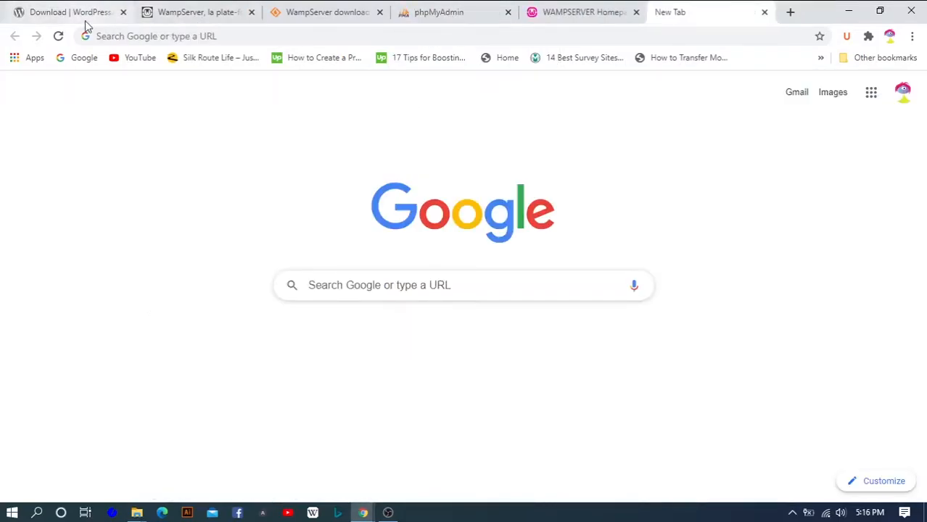
Open localhost/wordpress in a new tab and dismiss the translation prompt on the setup language page
left_click(101, 36)
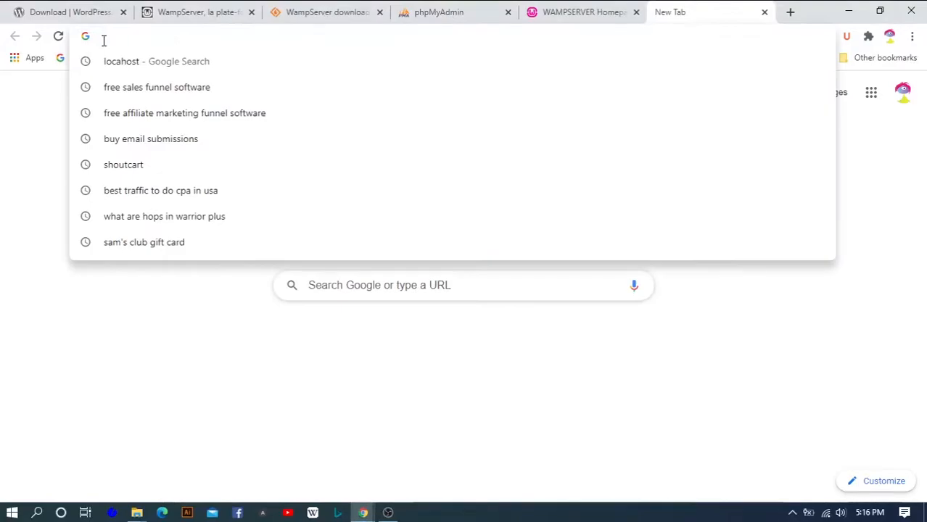
type("loca")
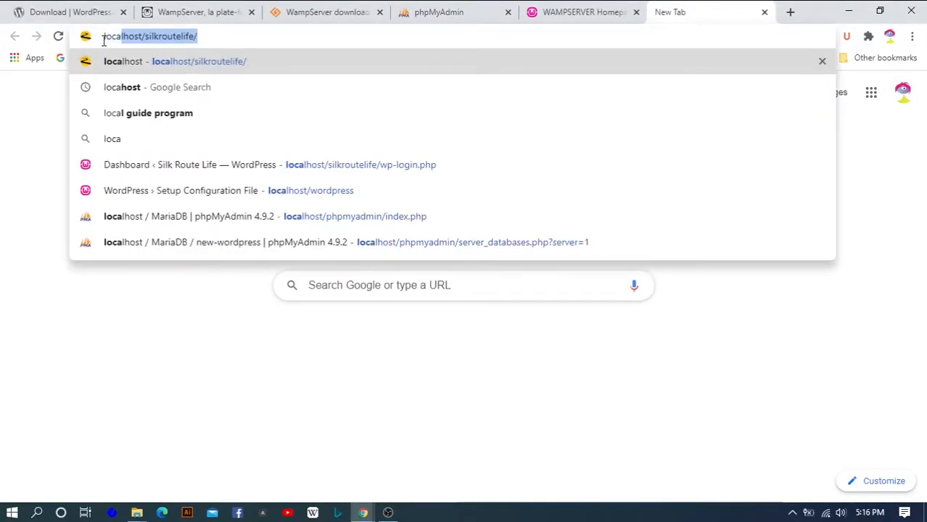
left_click(145, 36)
left_click_drag(145, 36, 208, 41)
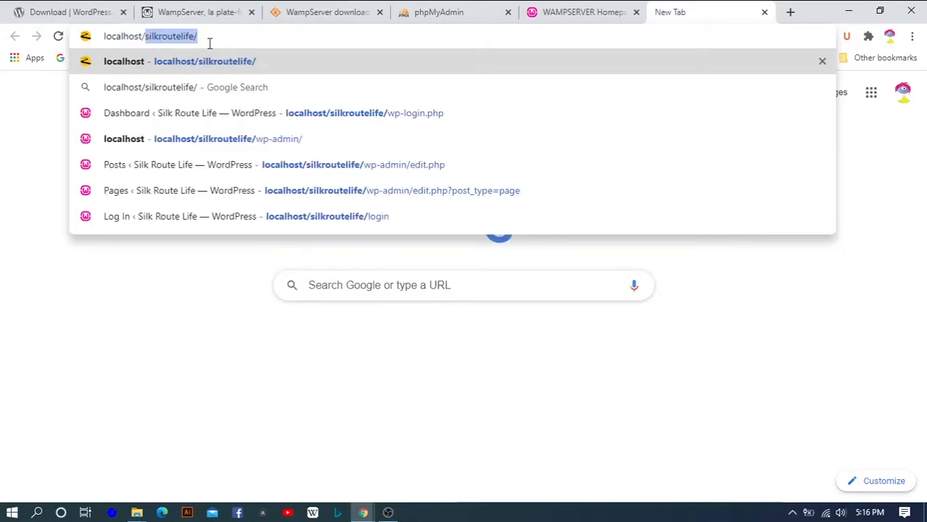
type("wordpr")
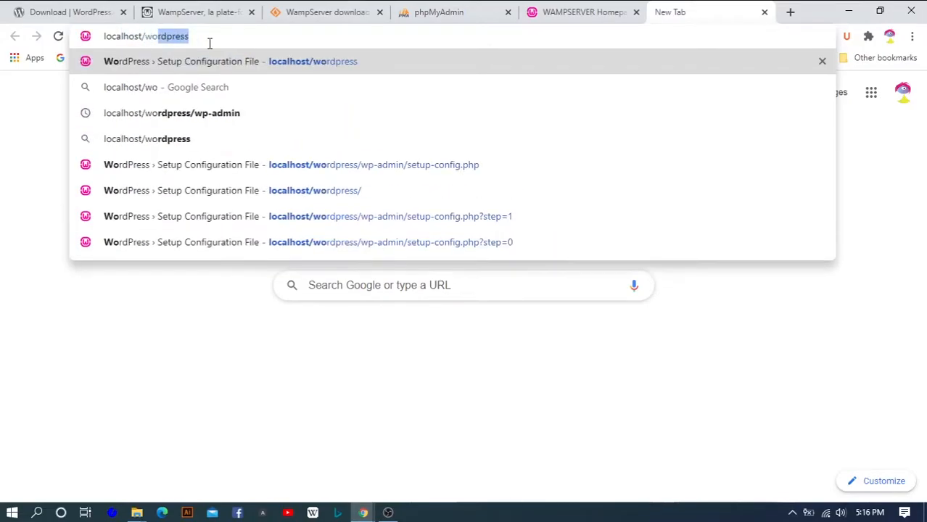
type("ess")
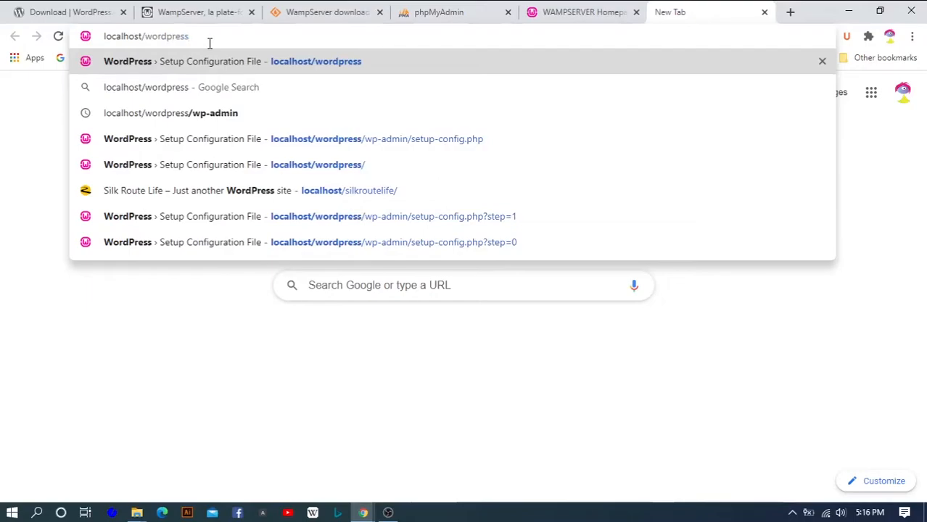
key("Return")
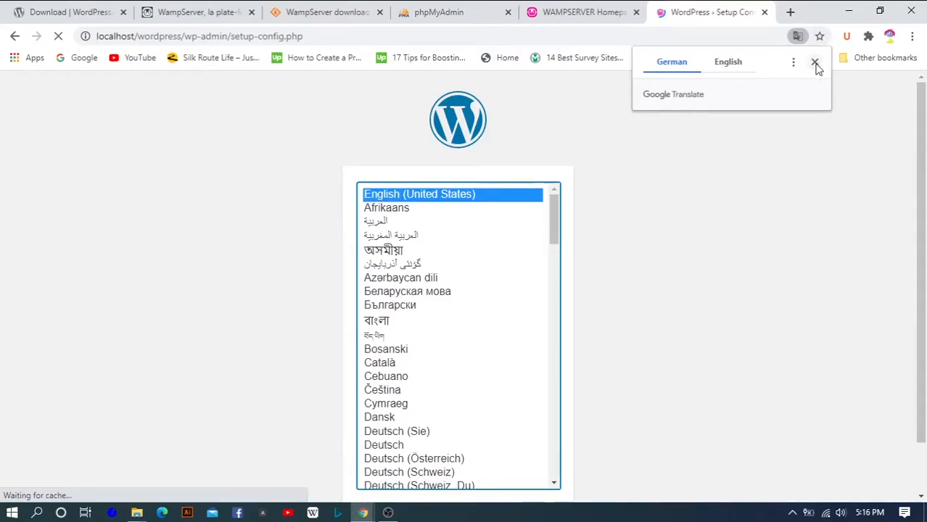
left_click(815, 63)
scroll(768, 202, "down", 1)
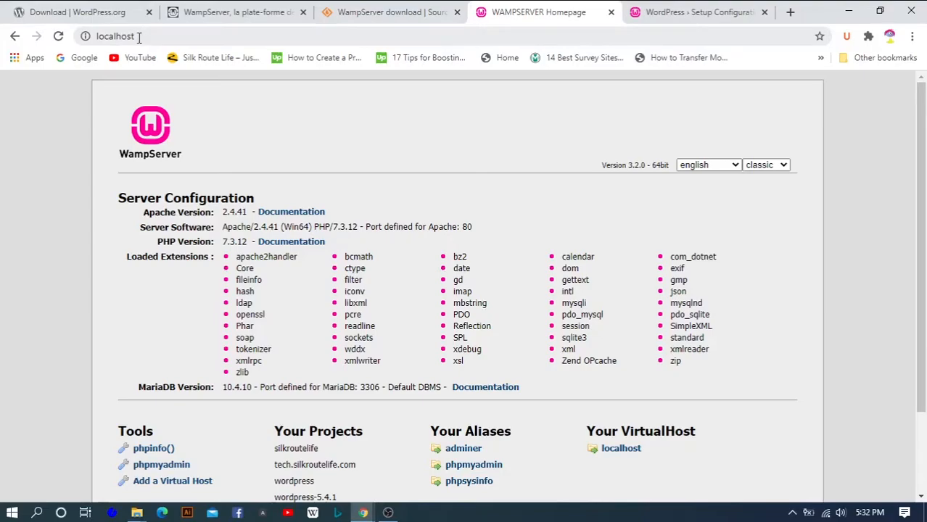
left_click(139, 38)
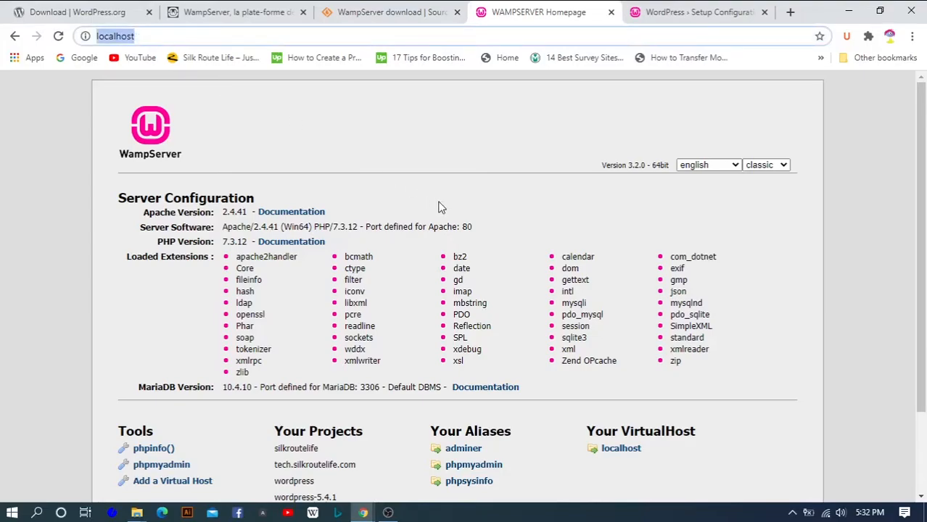
left_click(432, 185)
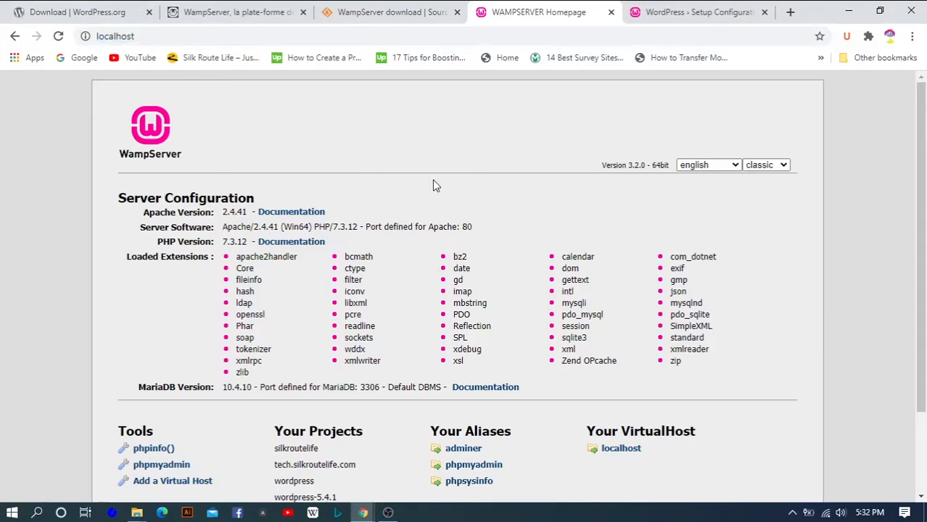
Open phpMyAdmin from the WampServer homepage and log in as root with an empty password
scroll(444, 251, "down", 3)
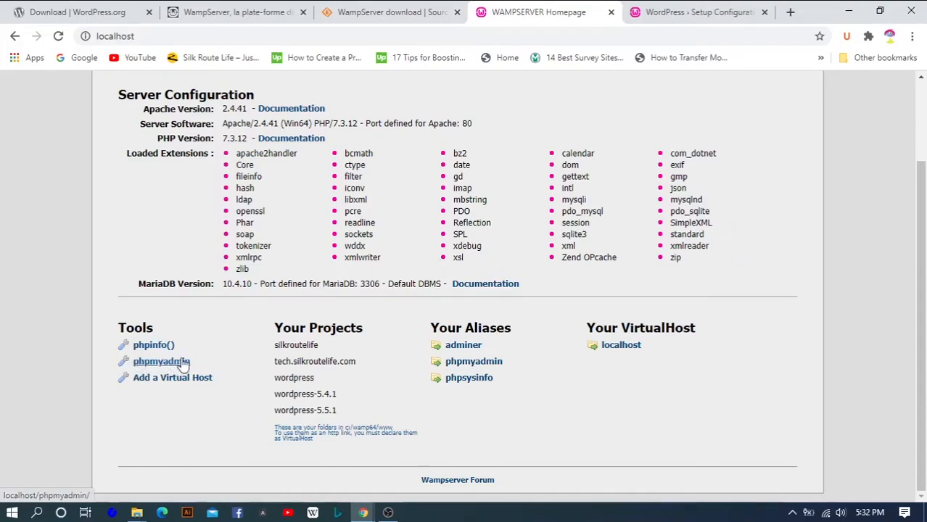
left_click(152, 365)
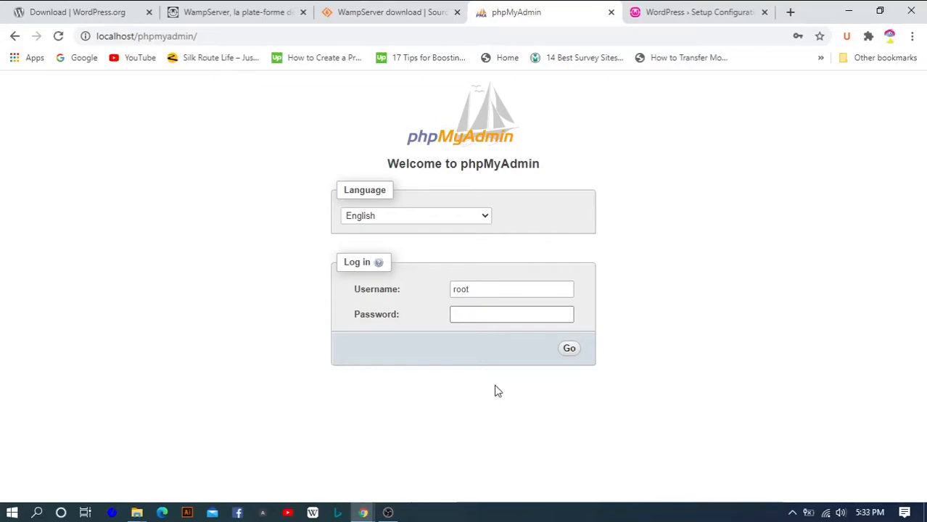
left_click(470, 288)
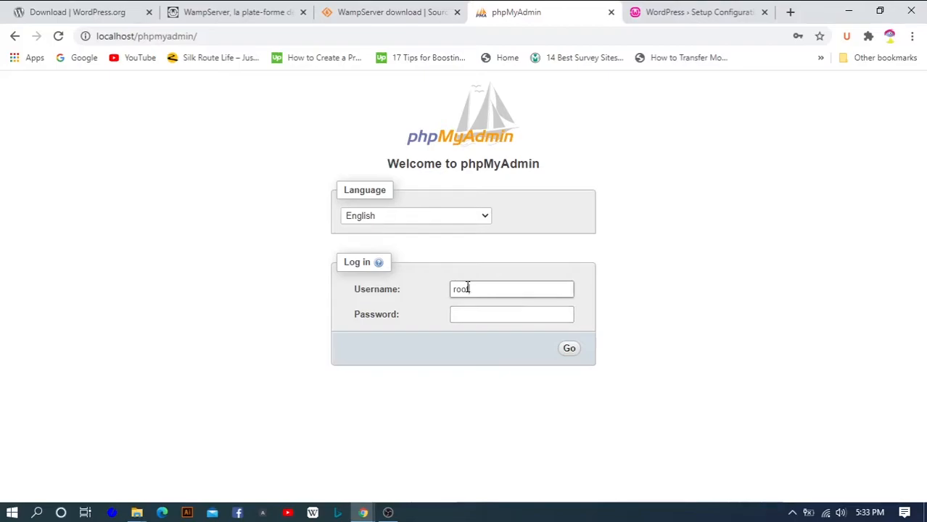
left_click(480, 288)
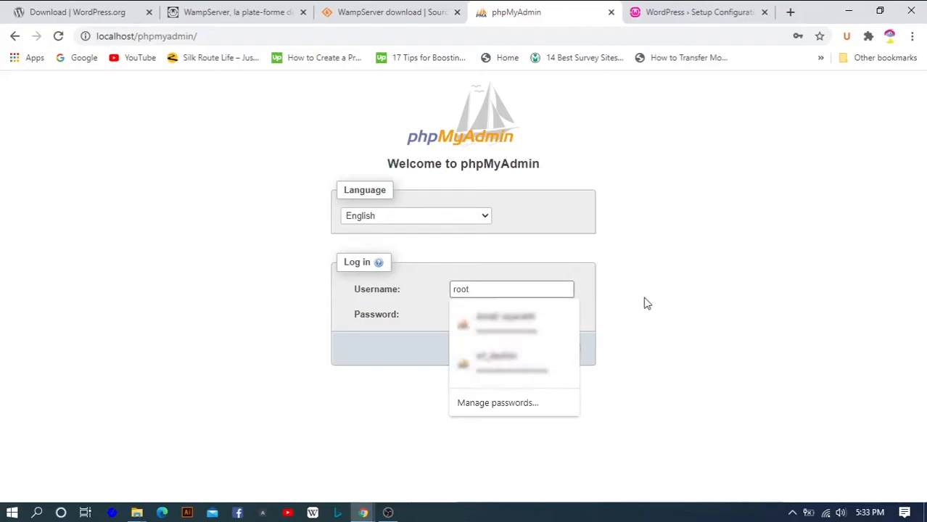
left_click(448, 315)
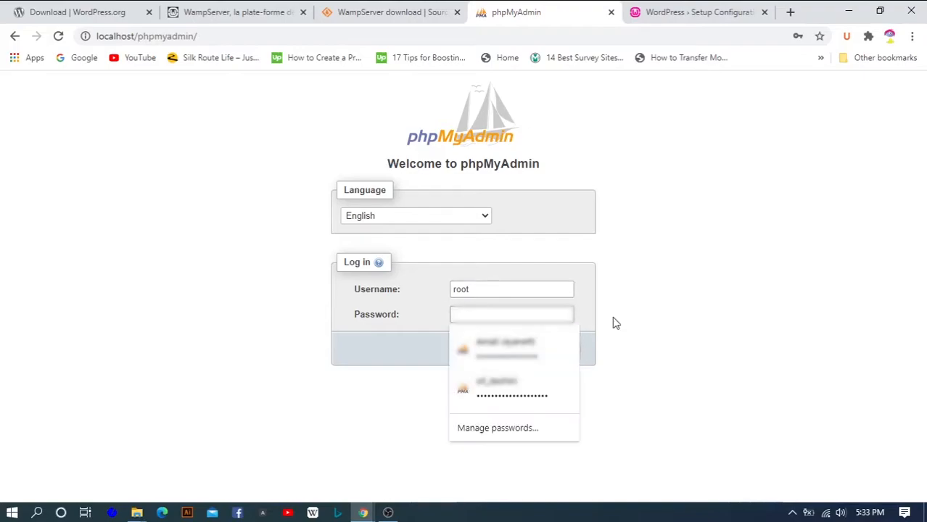
left_click(572, 351)
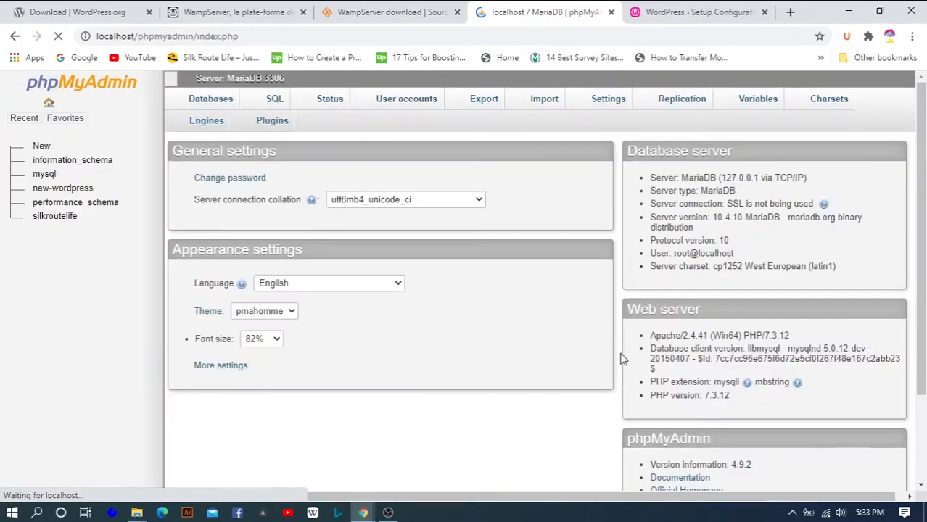
Create a new database named my-wordpress
scroll(623, 360, "down", 1)
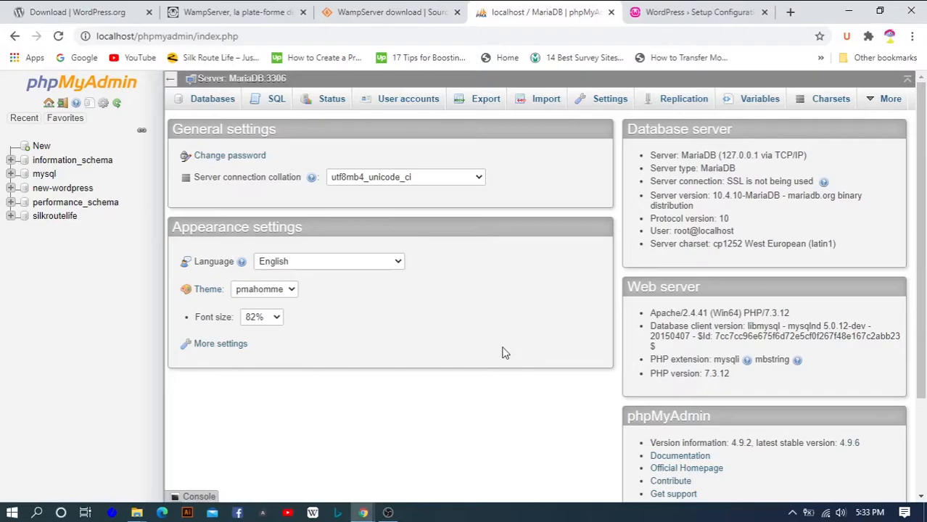
left_click(42, 147)
left_click(188, 207)
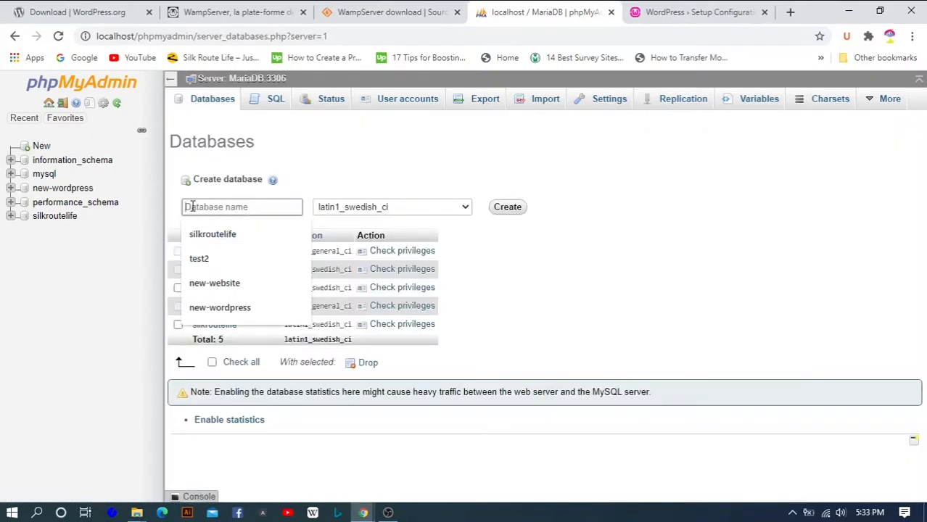
type("m")
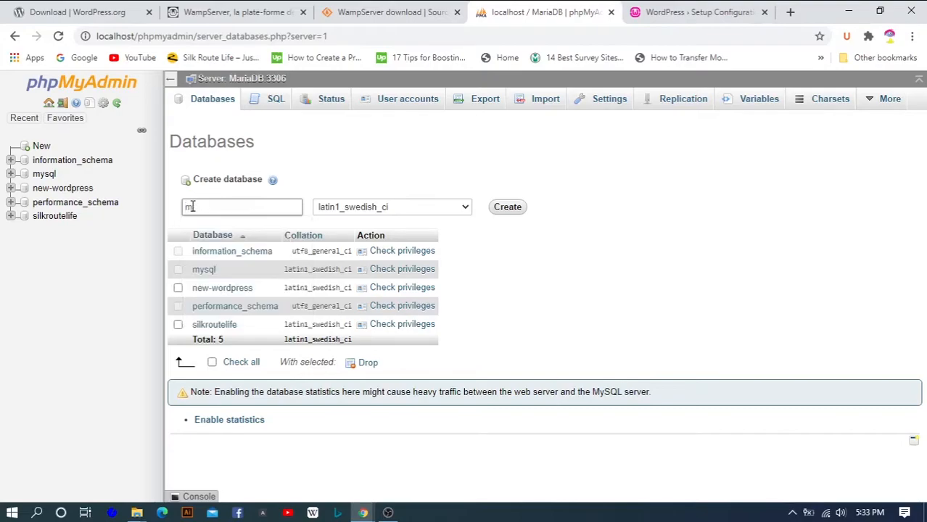
type("y-wordpress")
left_click(358, 161)
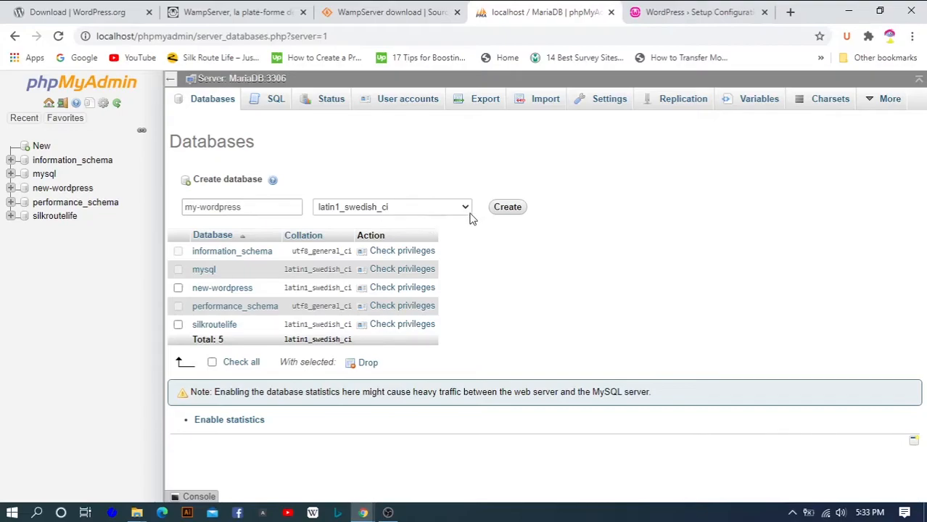
left_click(507, 207)
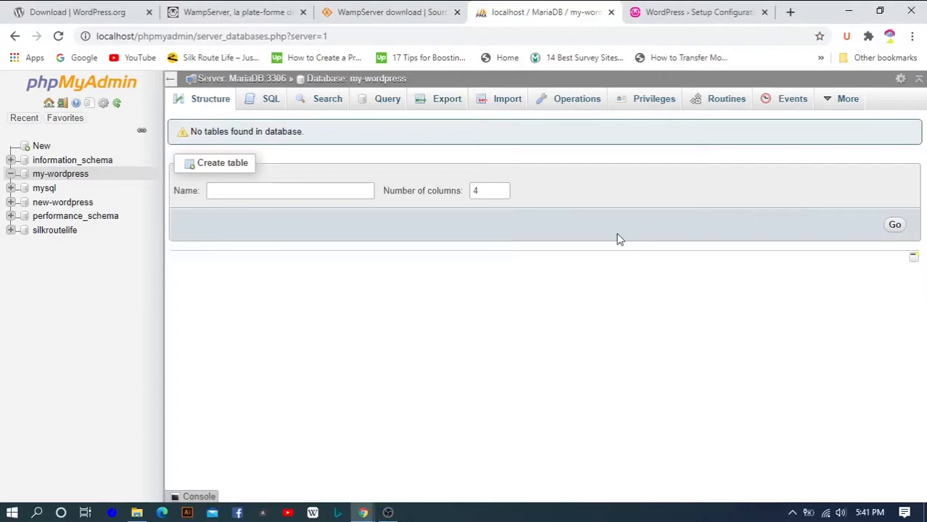
Switch to the WordPress setup tab, begin the configuration, and enter database name my-wordpress and username root
left_click(693, 13)
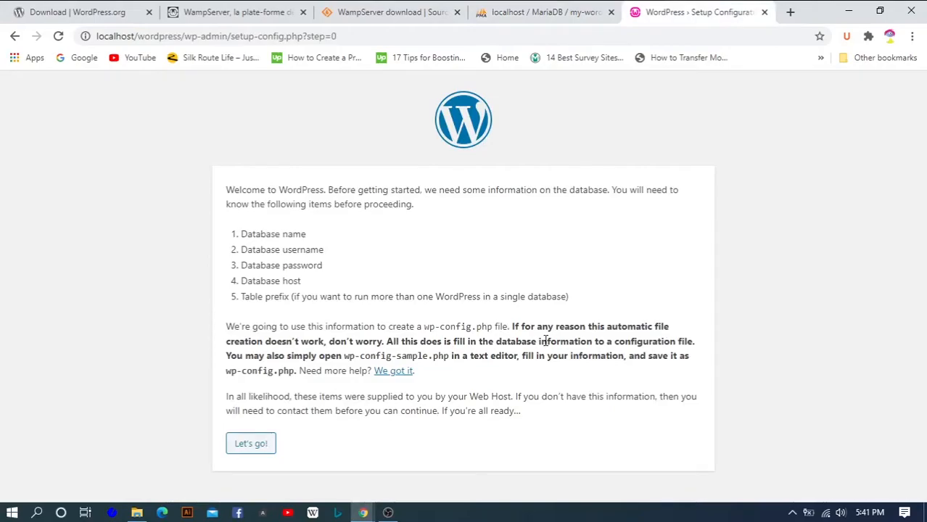
left_click(250, 447)
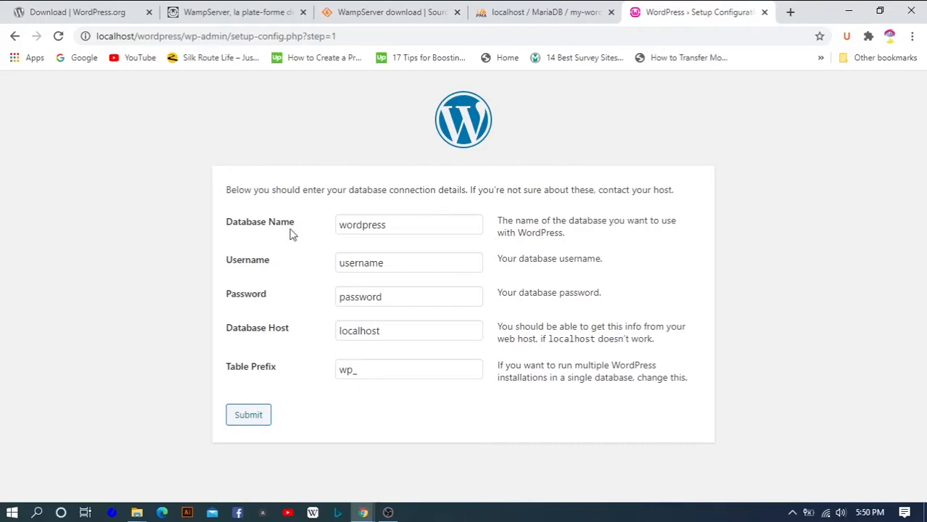
left_click(339, 227)
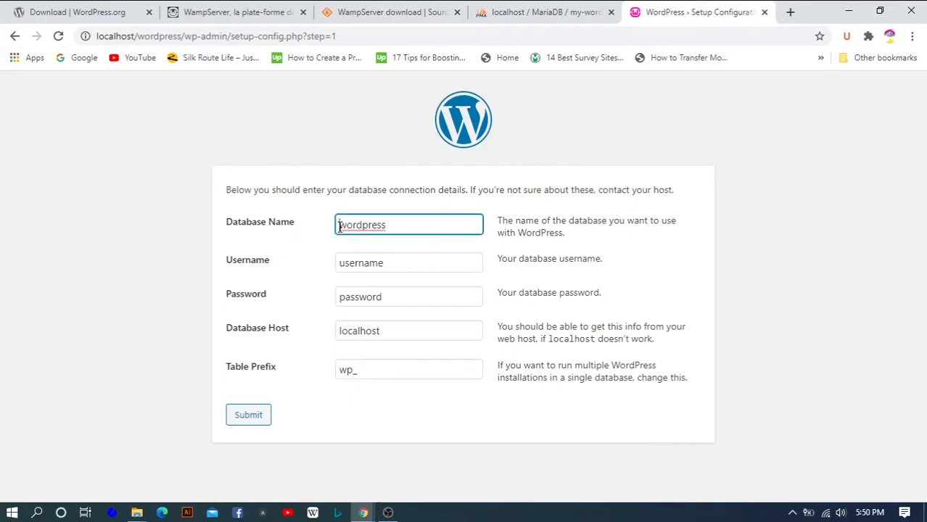
type("my-")
left_click(389, 261)
left_click_drag(389, 261, 315, 267)
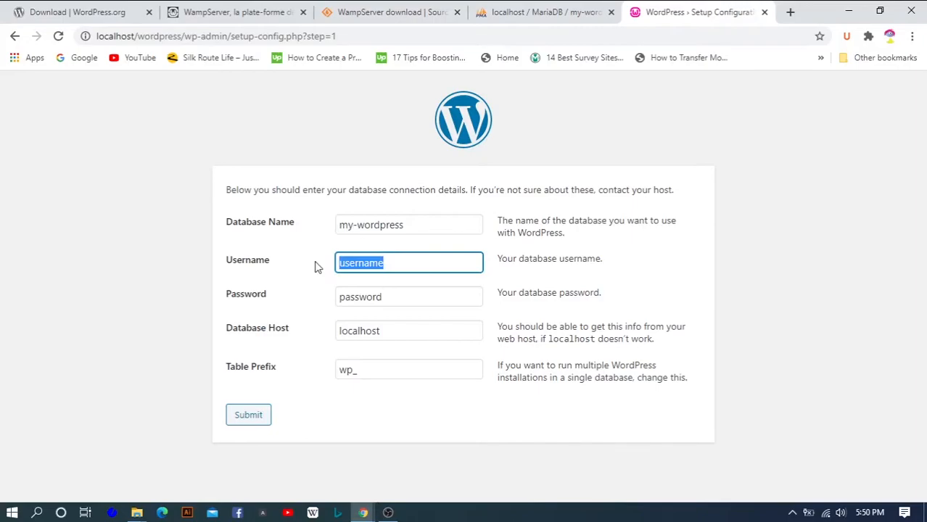
type("root")
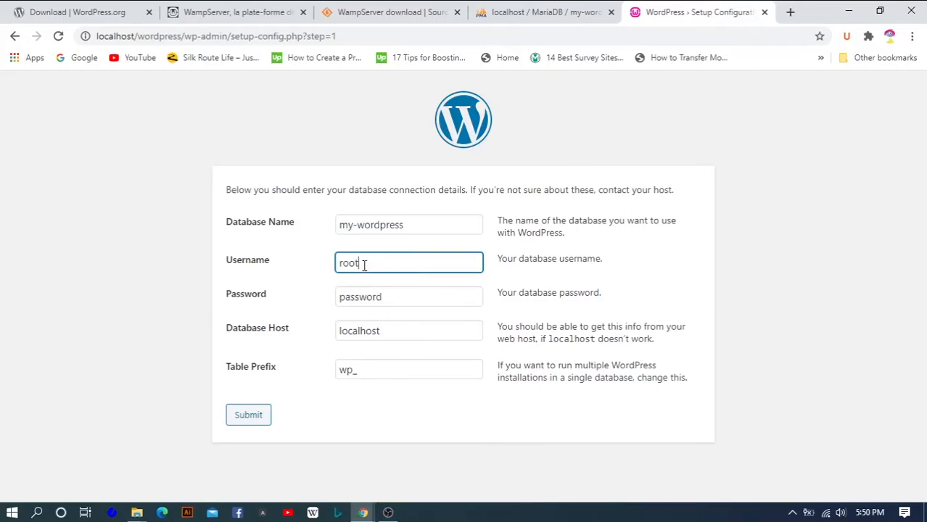
Clear the database password, keep host localhost and prefix wp_, and submit the connection details
left_click(382, 296)
double_click(368, 299)
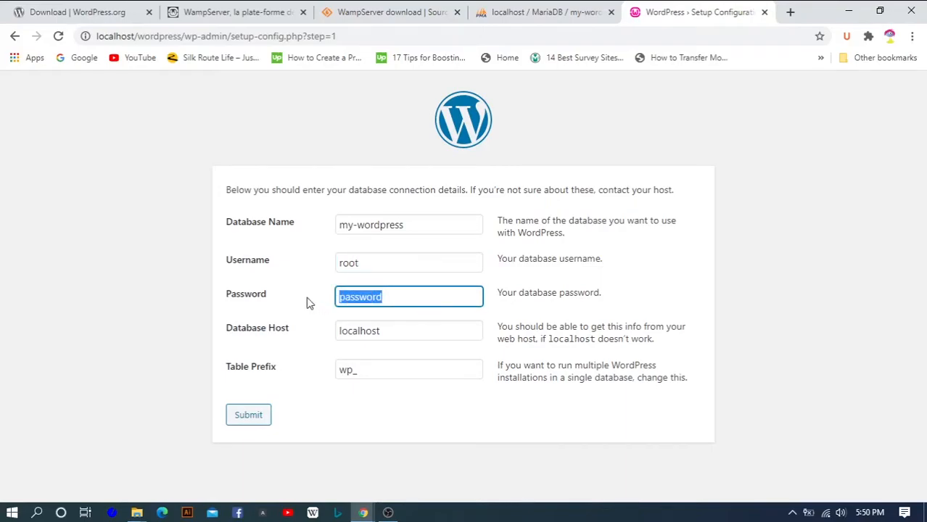
key("BackSpace")
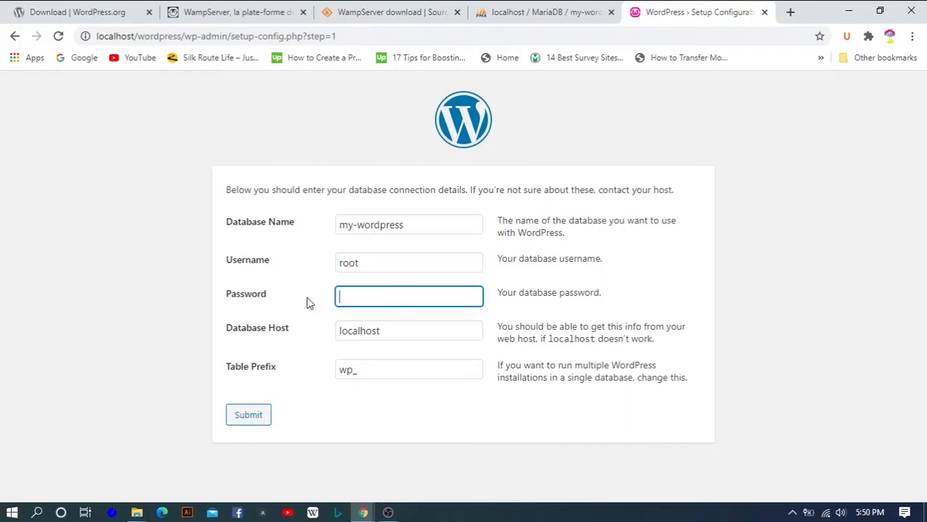
left_click(387, 335)
left_click(363, 372)
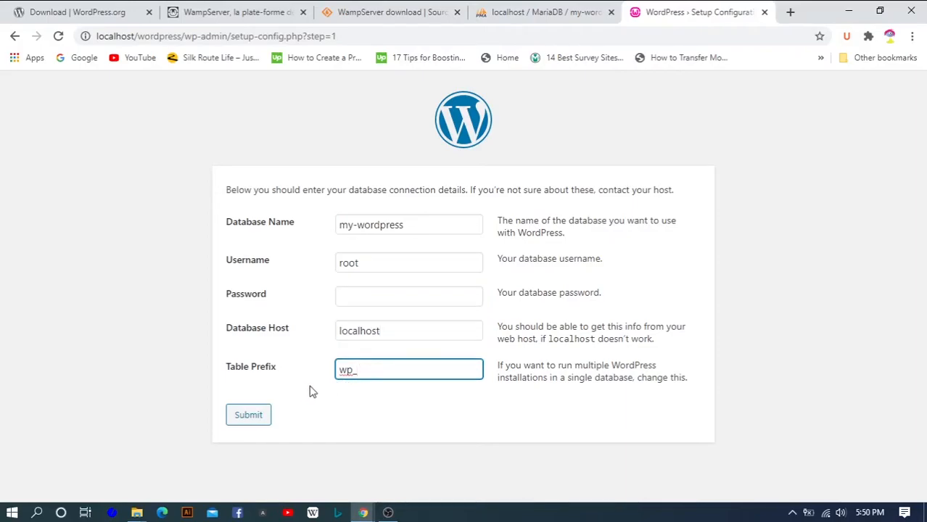
double_click(351, 372)
left_click(250, 417)
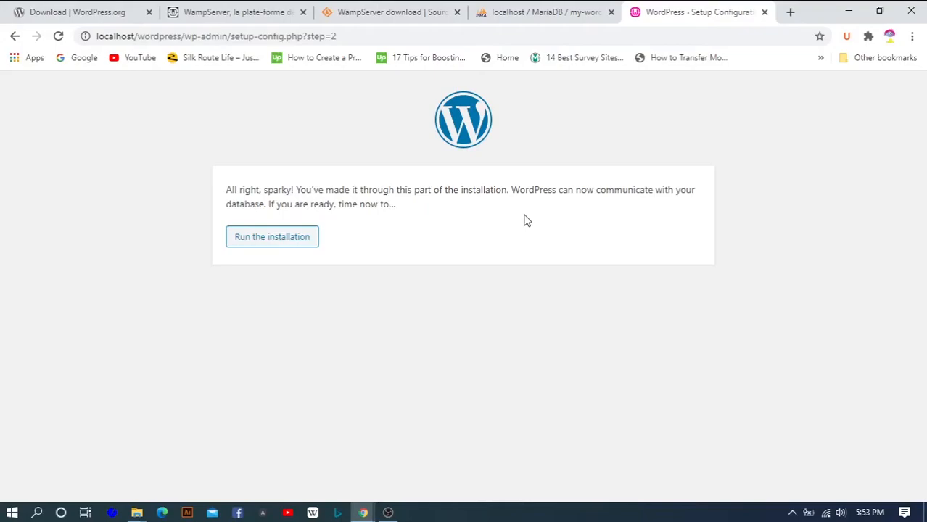
Run the installation and set the site title to Test Site
left_click(272, 238)
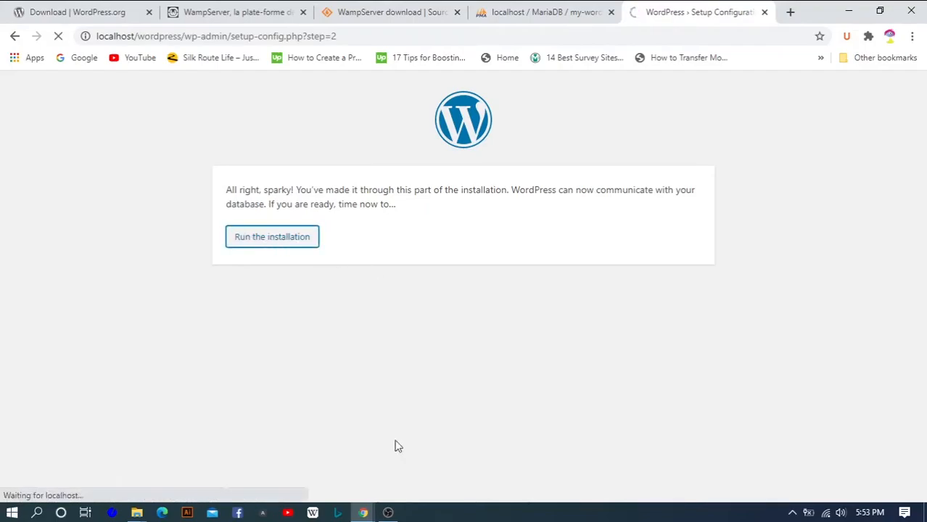
mouse_move(394, 519)
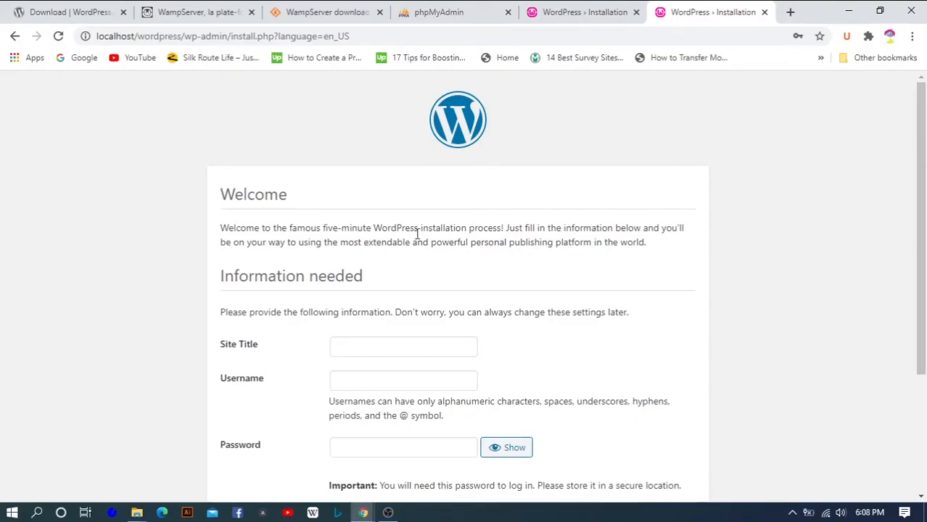
scroll(250, 314, "down", 2)
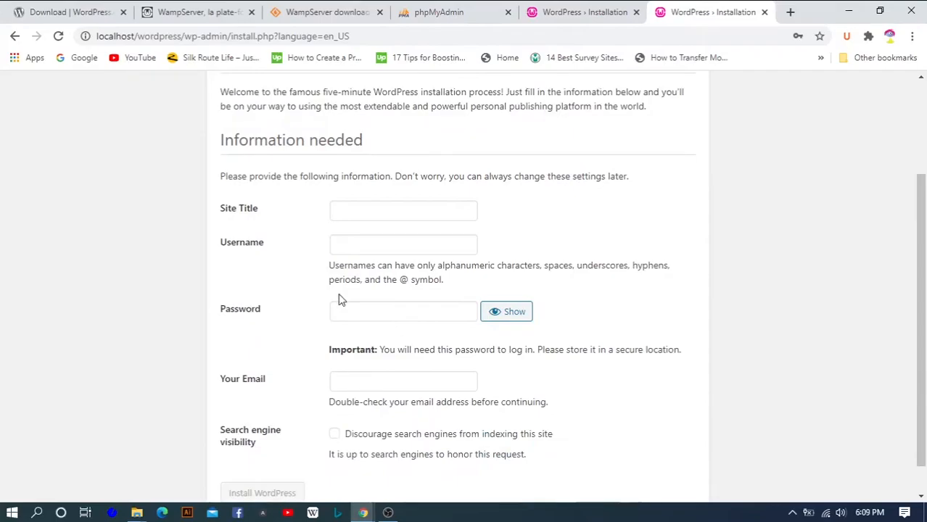
left_click(392, 205)
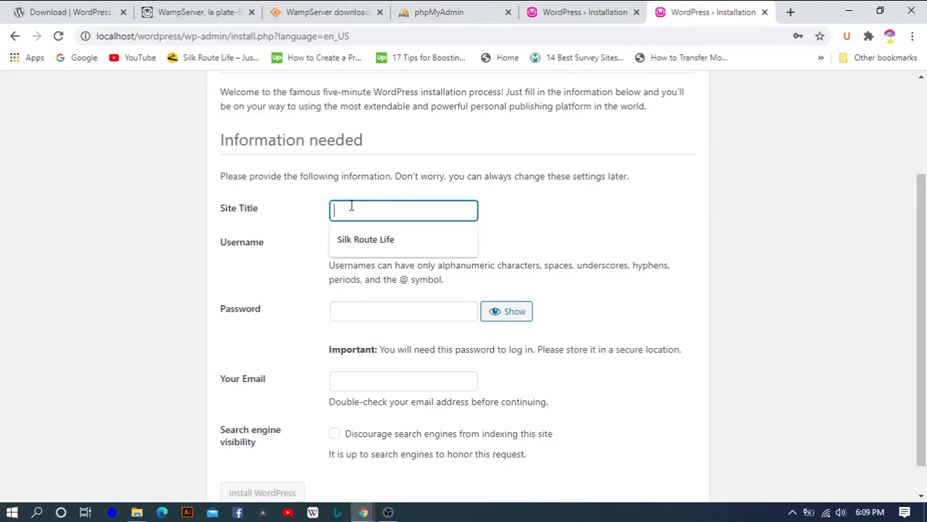
type("Test Site")
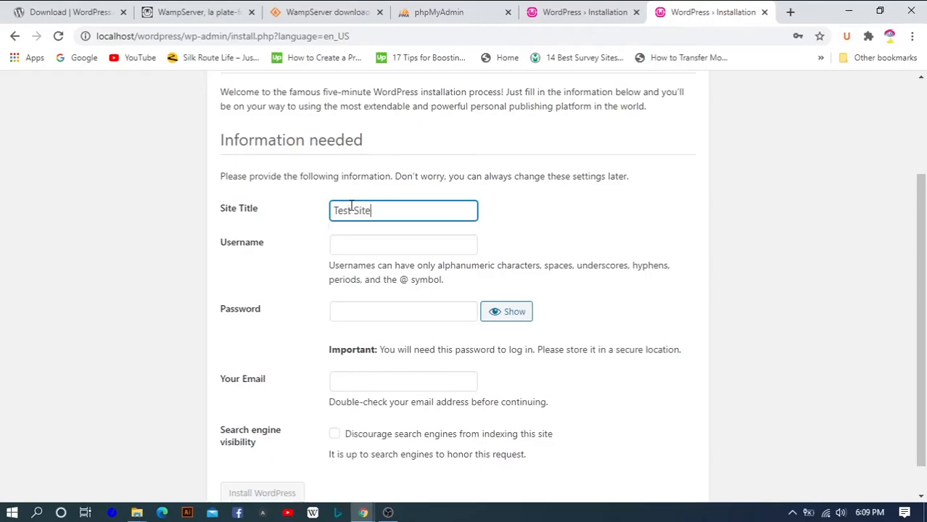
Enter the admin username and type a password for the site account
left_click(360, 241)
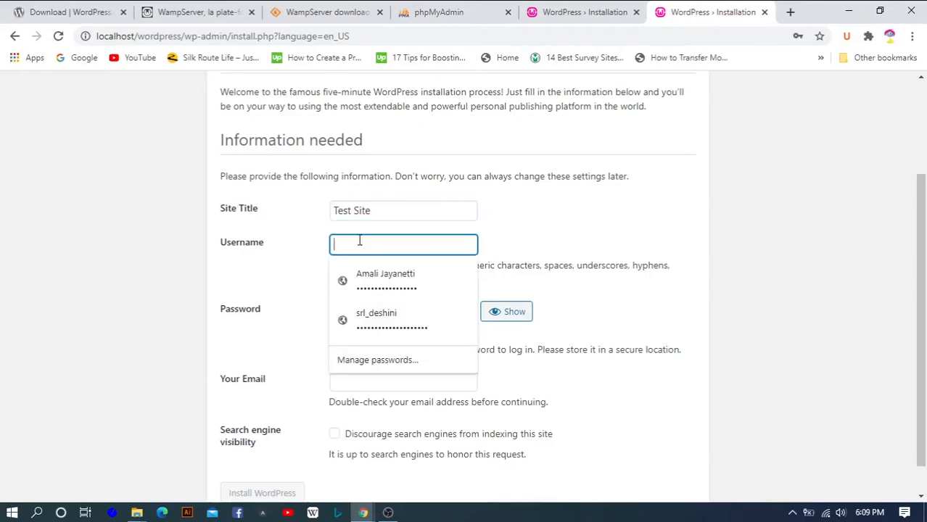
type("jaya")
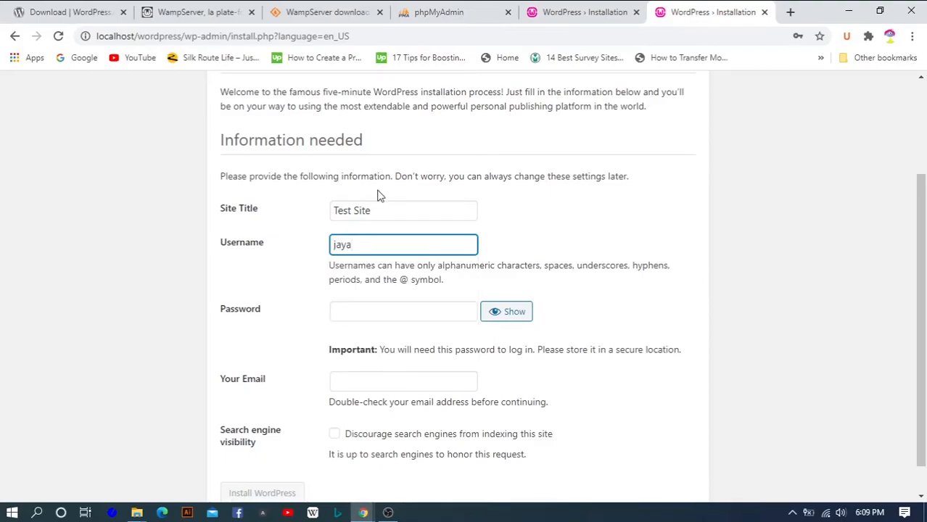
left_click(369, 311)
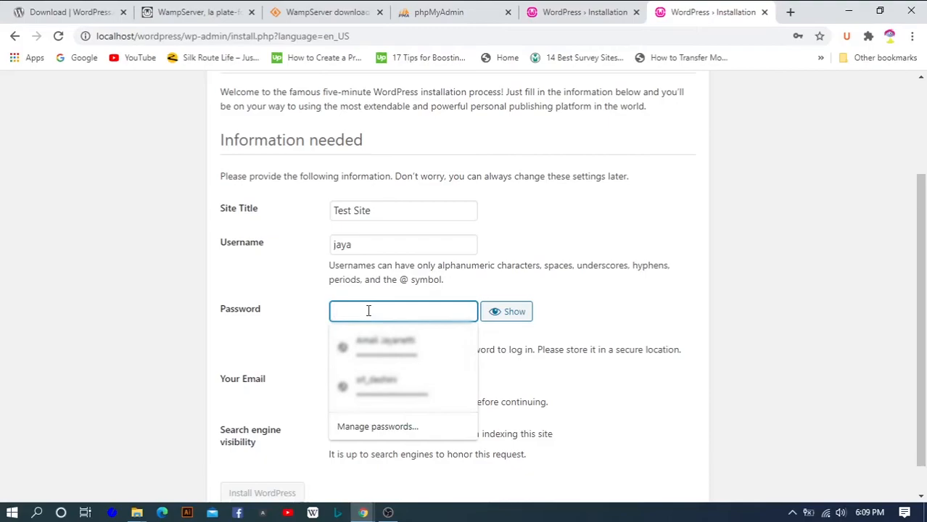
type("•••••••")
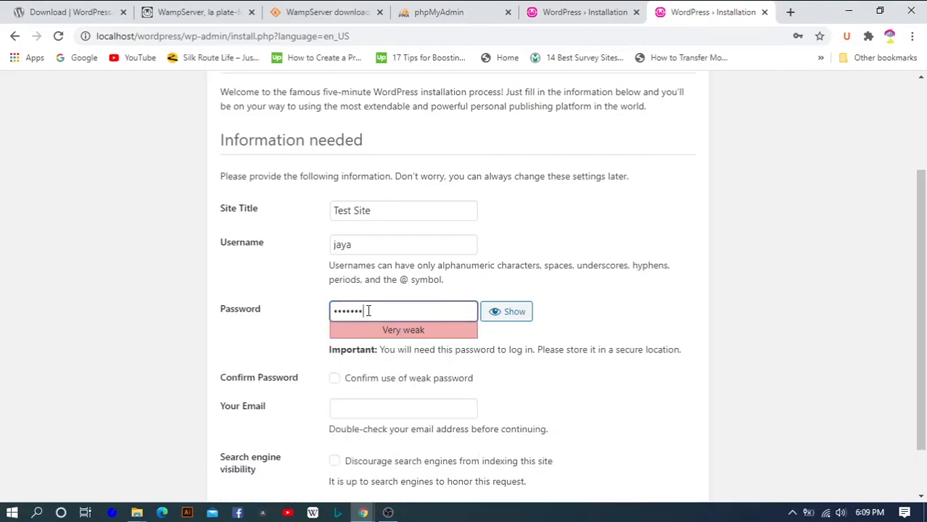
type("•••••••")
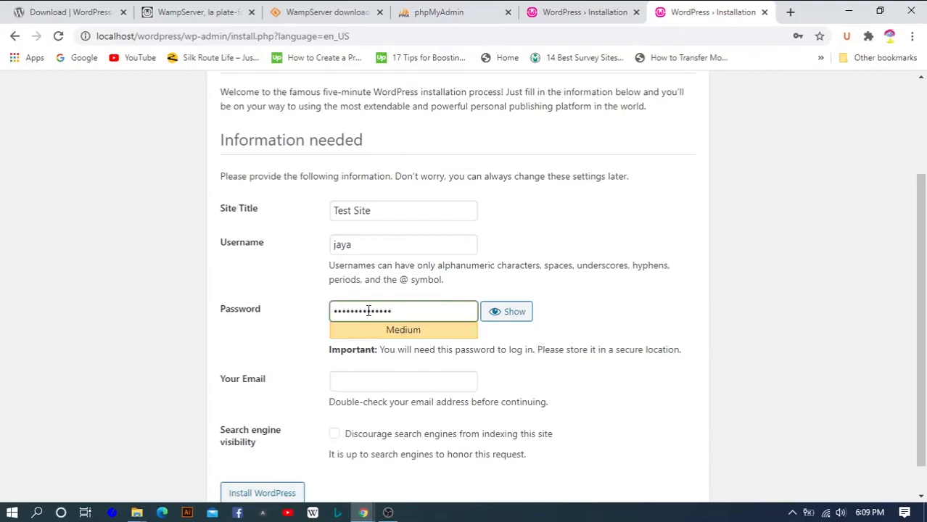
double_click(369, 310)
left_click(520, 321)
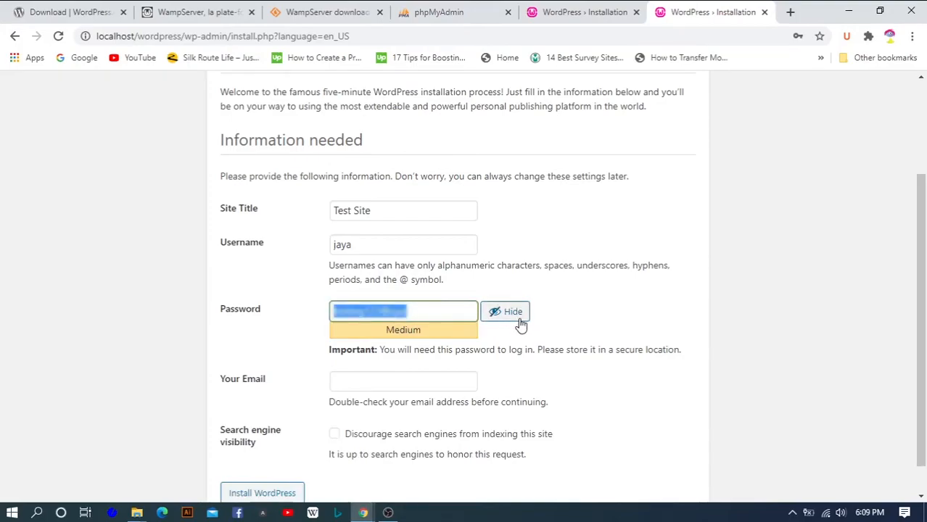
left_click(515, 320)
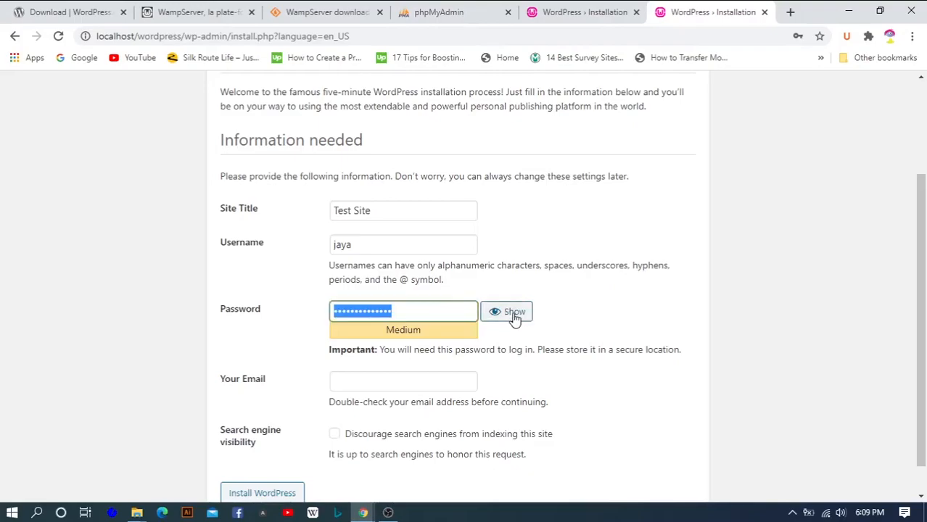
Fill in the admin e-mail address from the saved suggestions
left_click(356, 382)
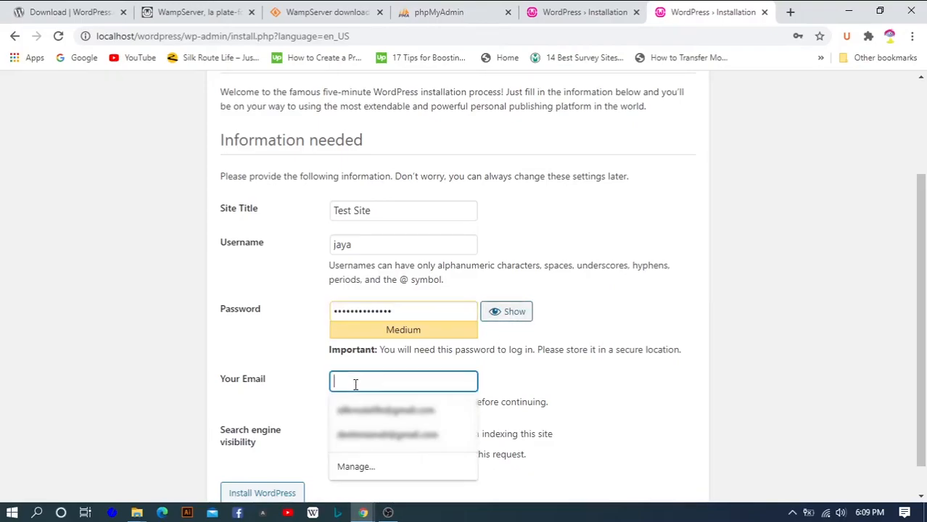
left_click(353, 433)
scroll(682, 400, "down", 1)
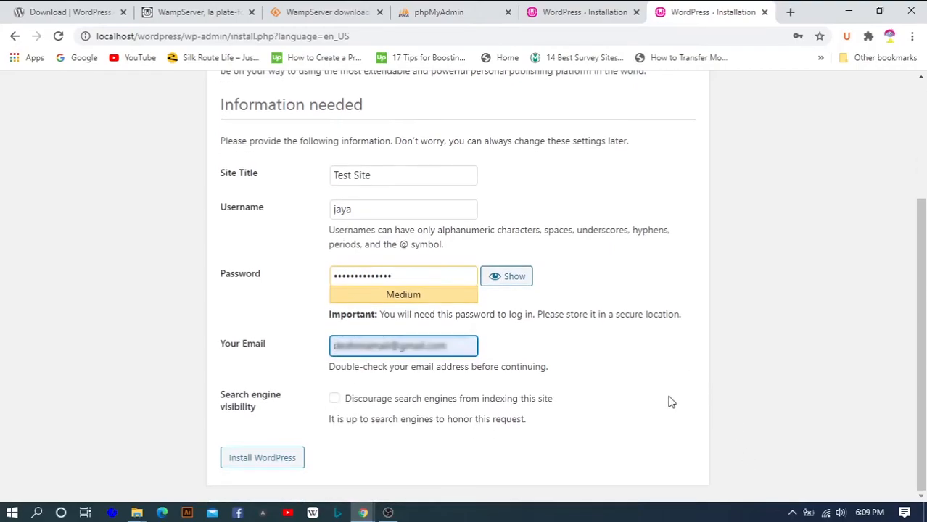
Install WordPress and continue to the login page
left_click(263, 457)
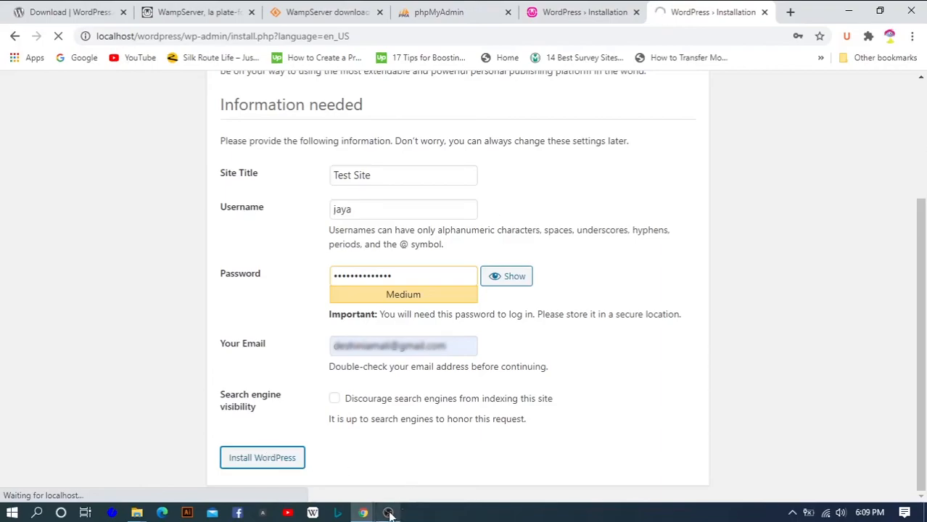
mouse_move(389, 513)
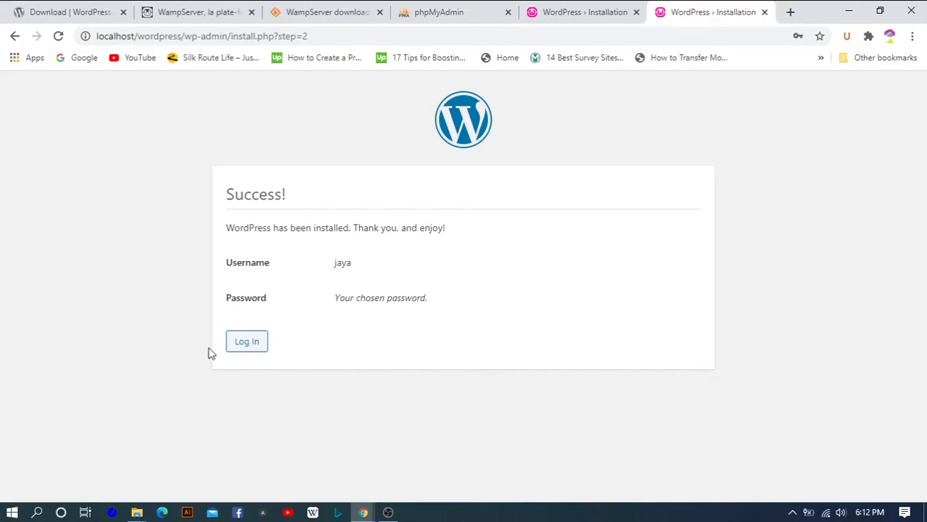
left_click(244, 344)
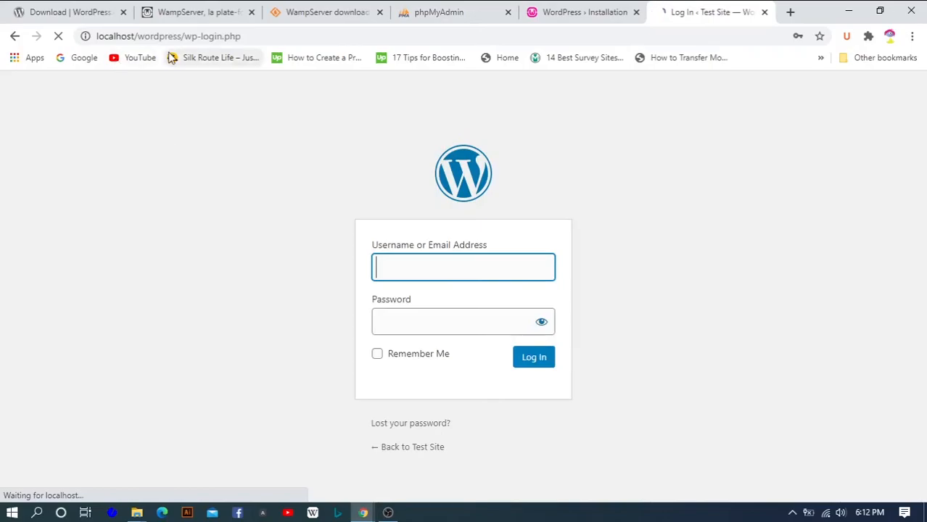
Log in with the admin username and the saved account password, ticking Remember Me
left_click_drag(241, 37, 182, 35)
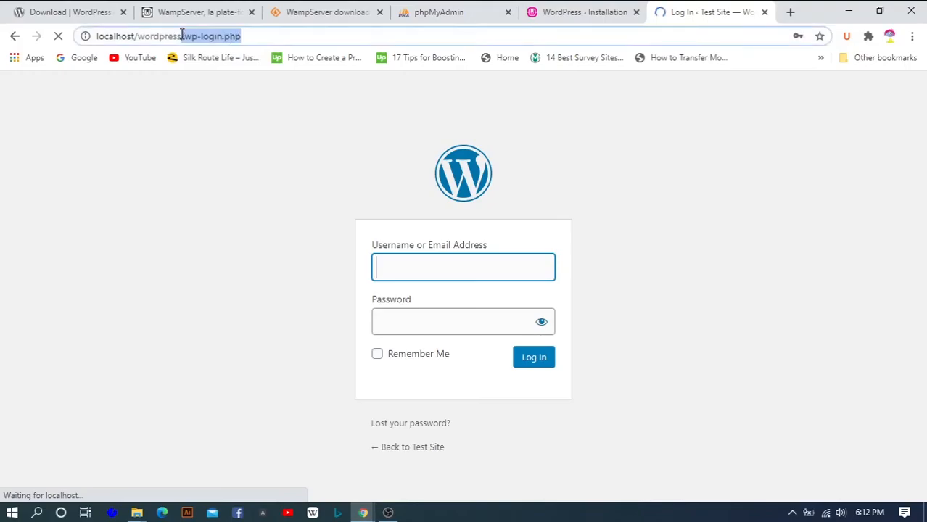
left_click(312, 284)
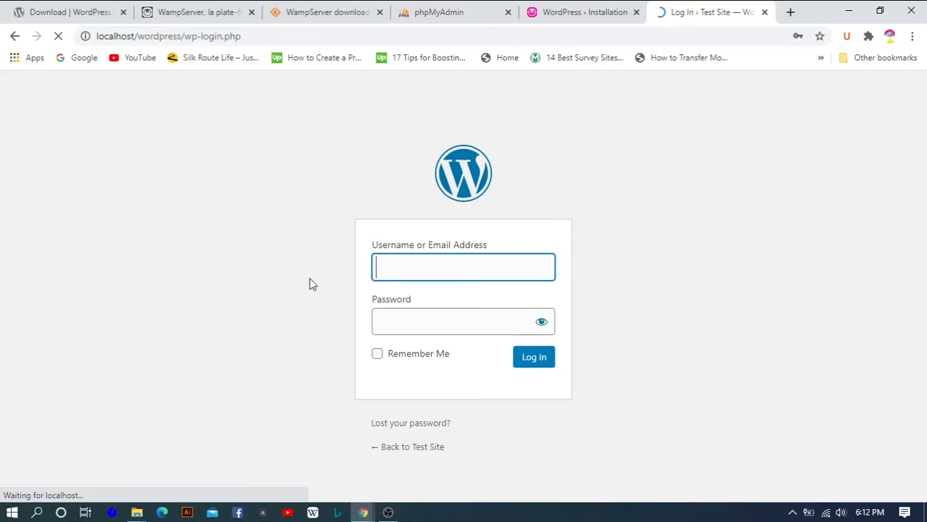
left_click(402, 268)
type("ja")
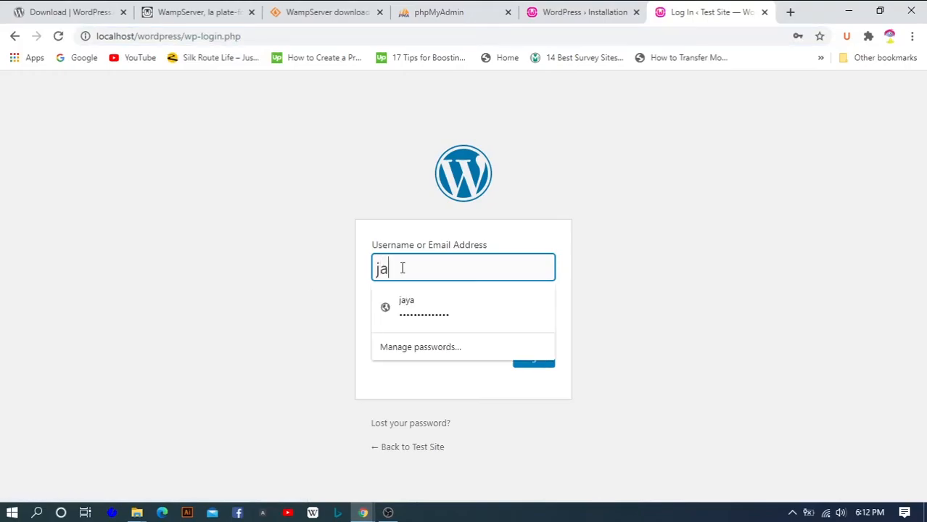
type("ya")
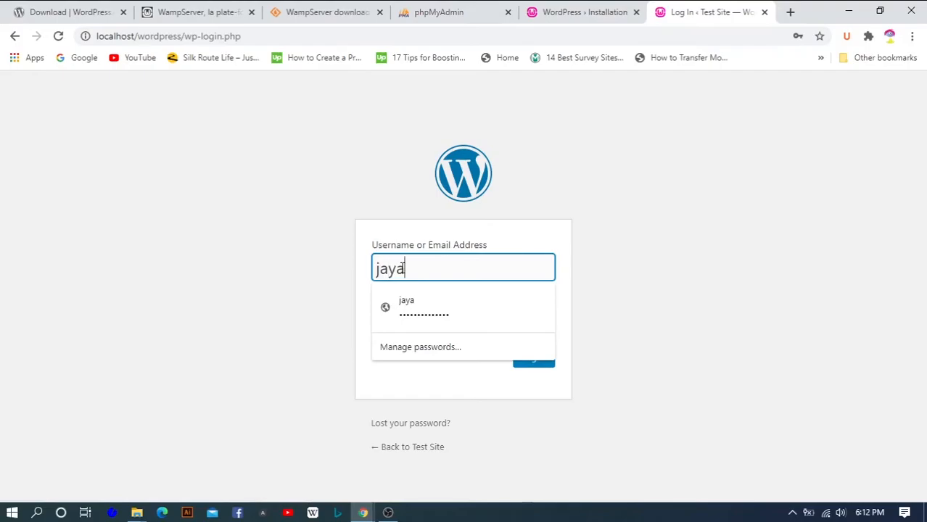
left_click(439, 308)
left_click(544, 323)
left_click(544, 324)
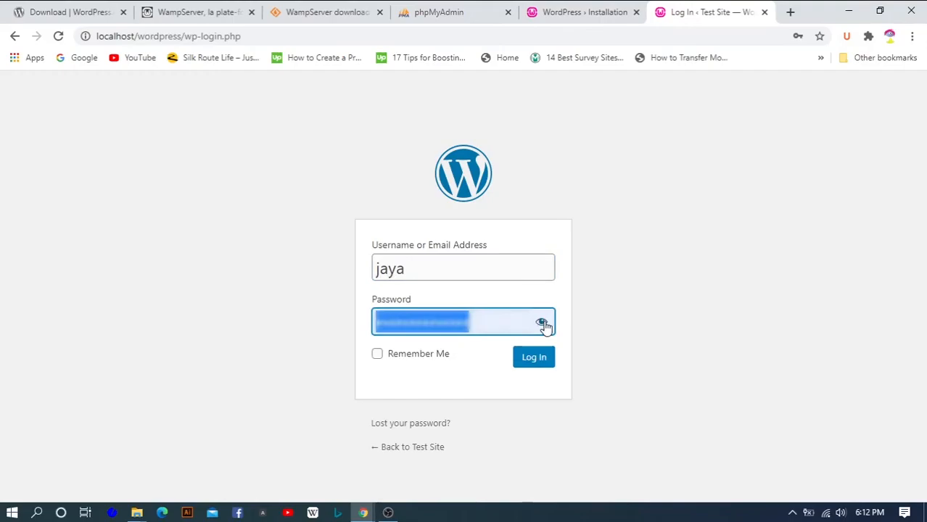
left_click(377, 354)
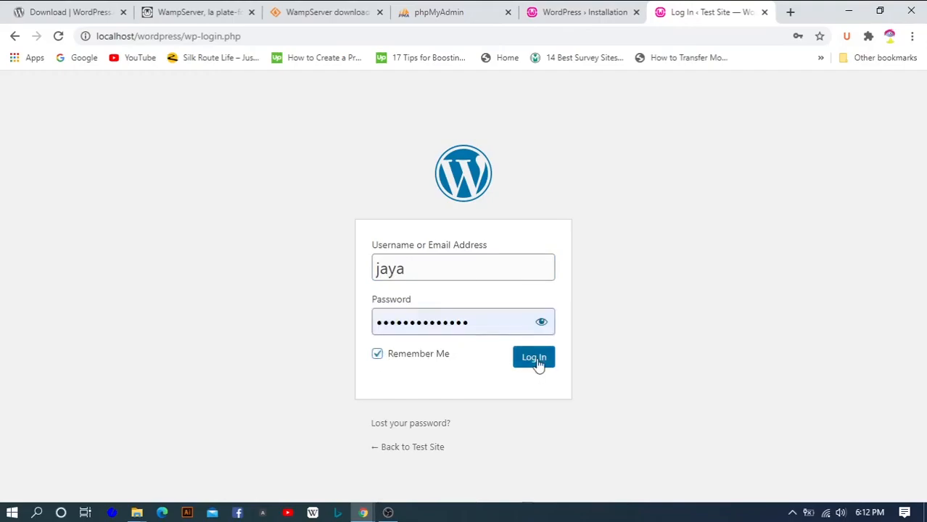
left_click(536, 361)
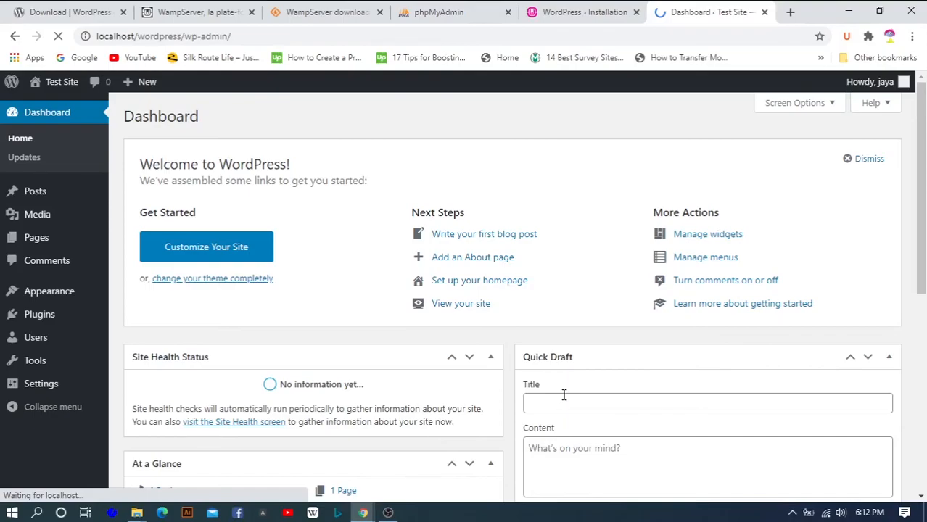
Open the Test Site front end from the dashboard
left_click(54, 109)
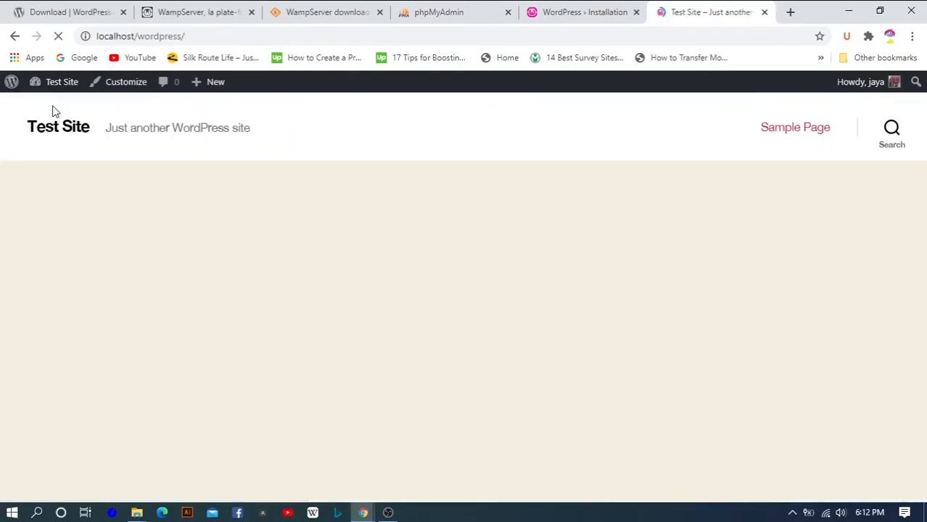